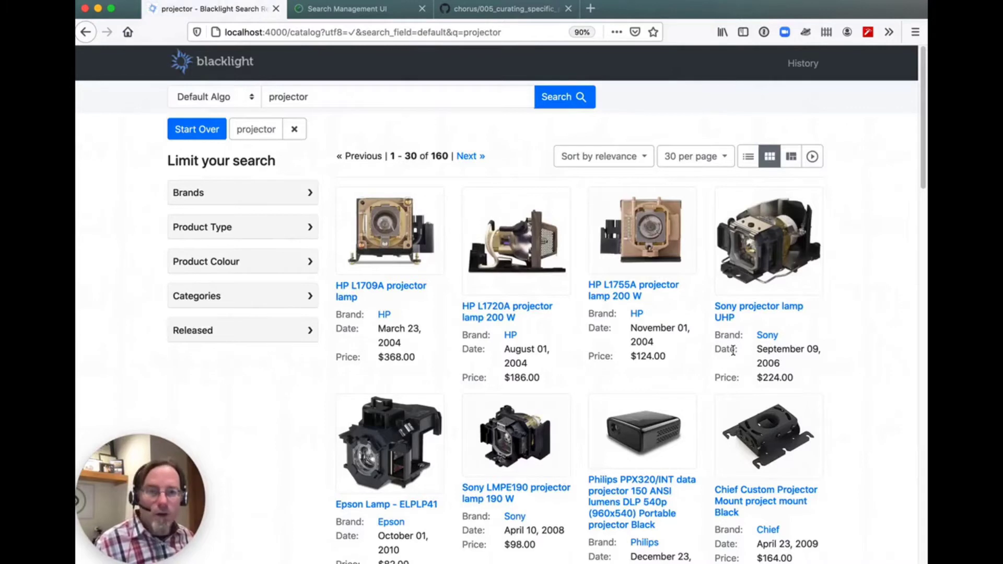
Look through the projector search results and copy the first projector id, 49058, from the GitHub kata page
scroll(854, 373, down, 3)
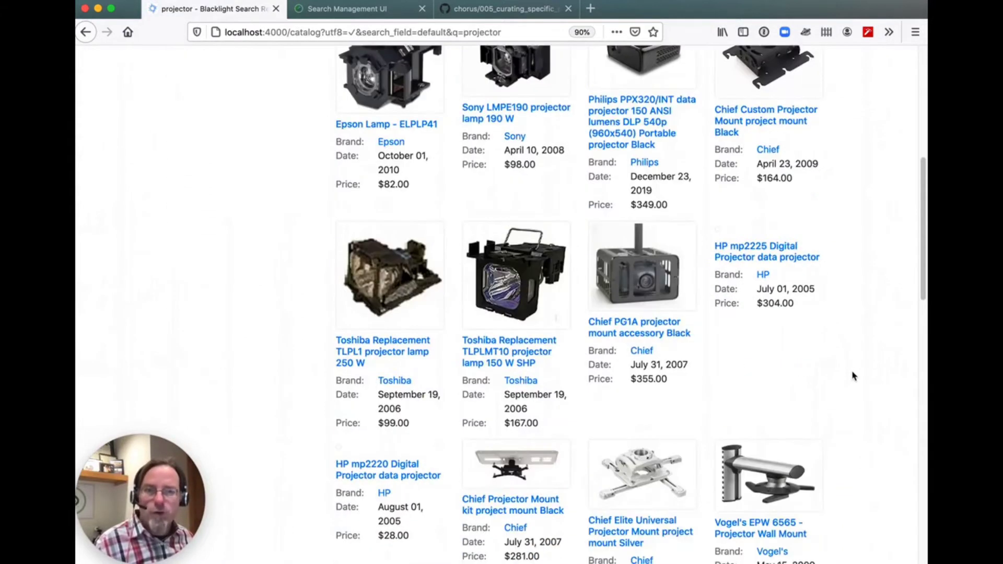
scroll(856, 324, up, 8)
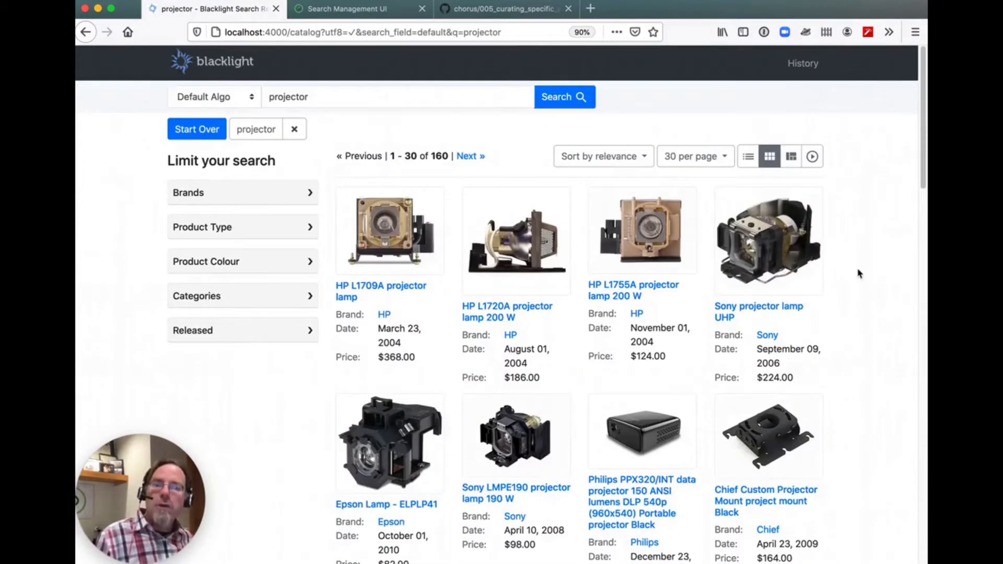
click(520, 11)
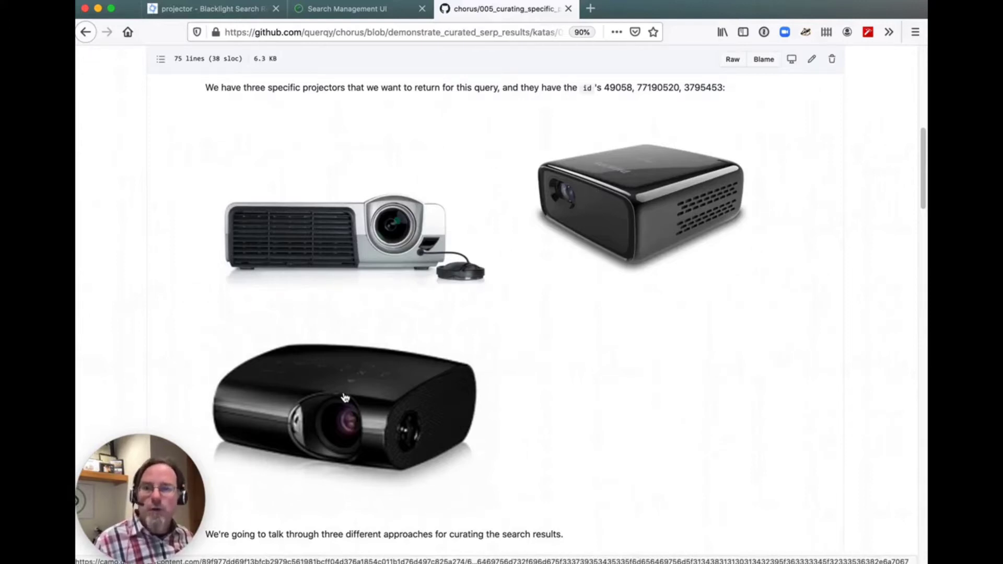
double_click(612, 88)
key(super+c)
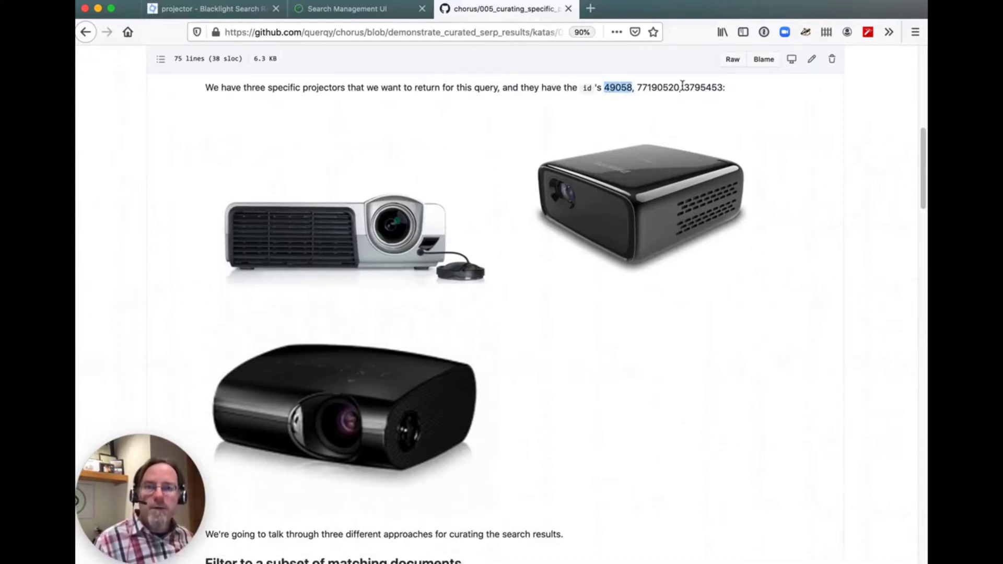
double_click(668, 87)
double_click(705, 87)
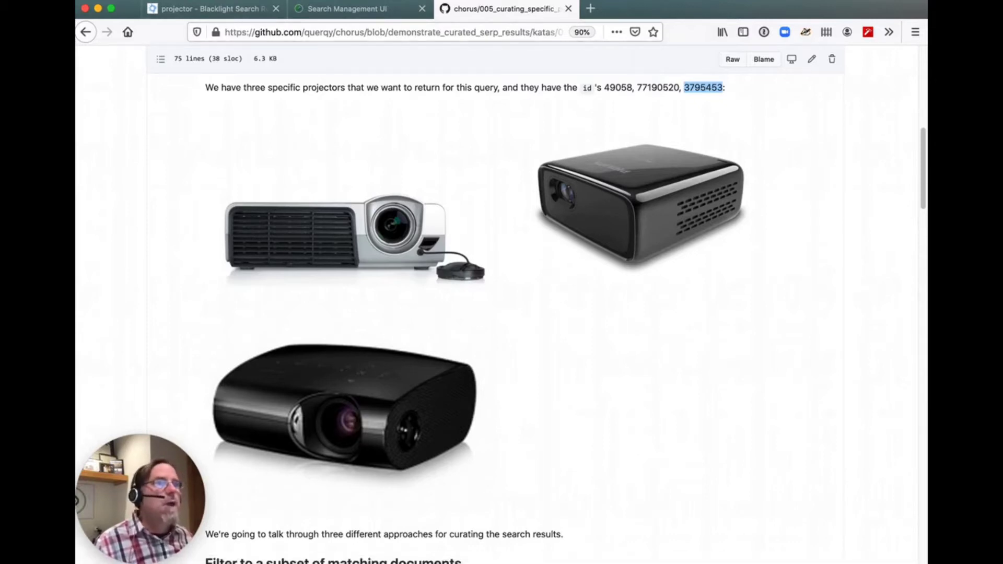
key(super+Tab)
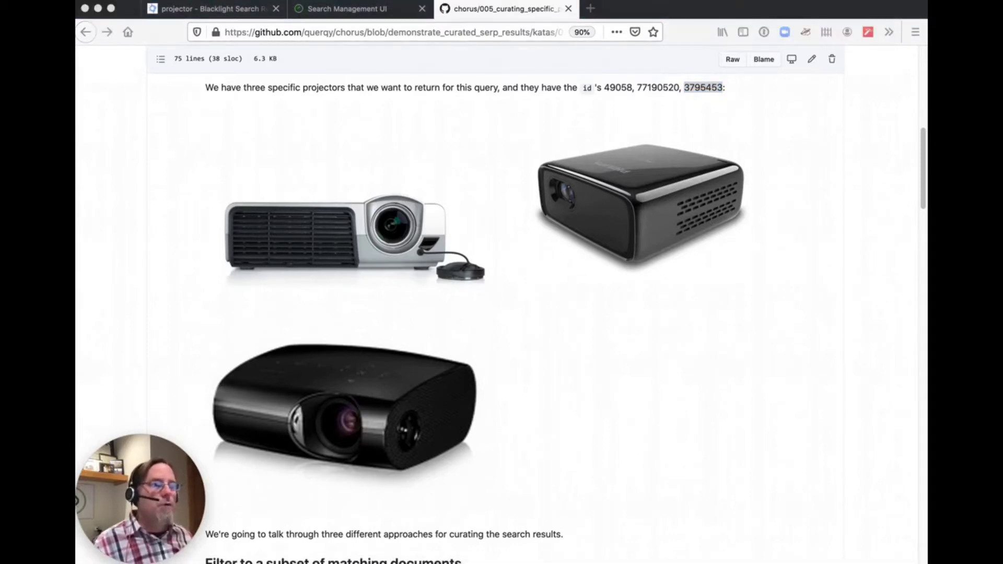
Create a new rule management item for the input term "projector" in the Search Management UI
click(330, 9)
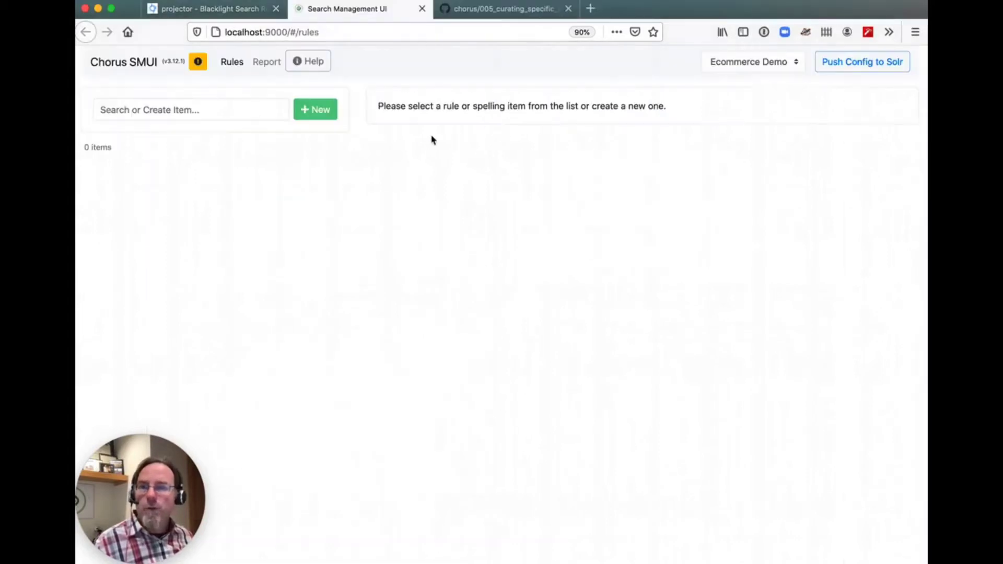
click(230, 114)
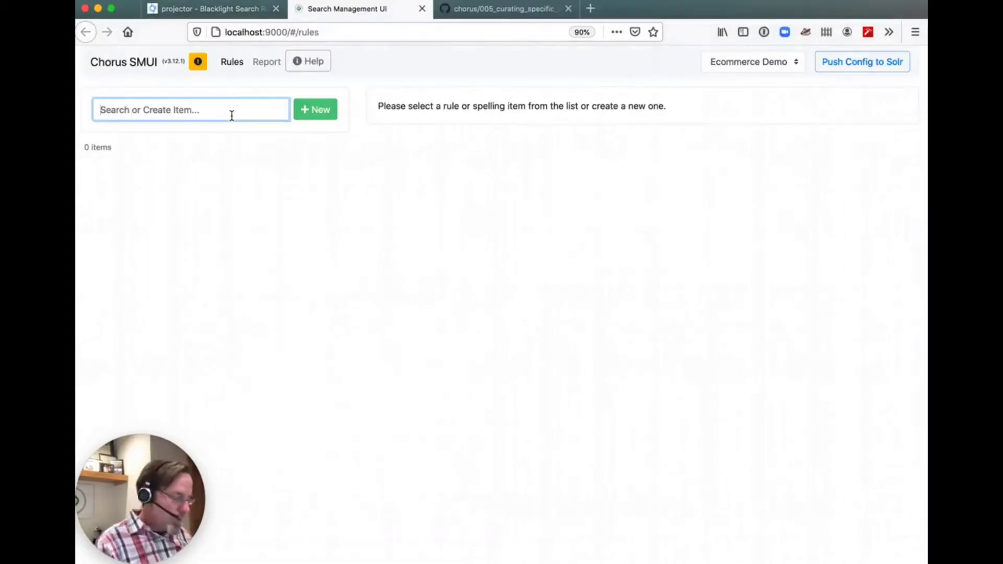
text(projector)
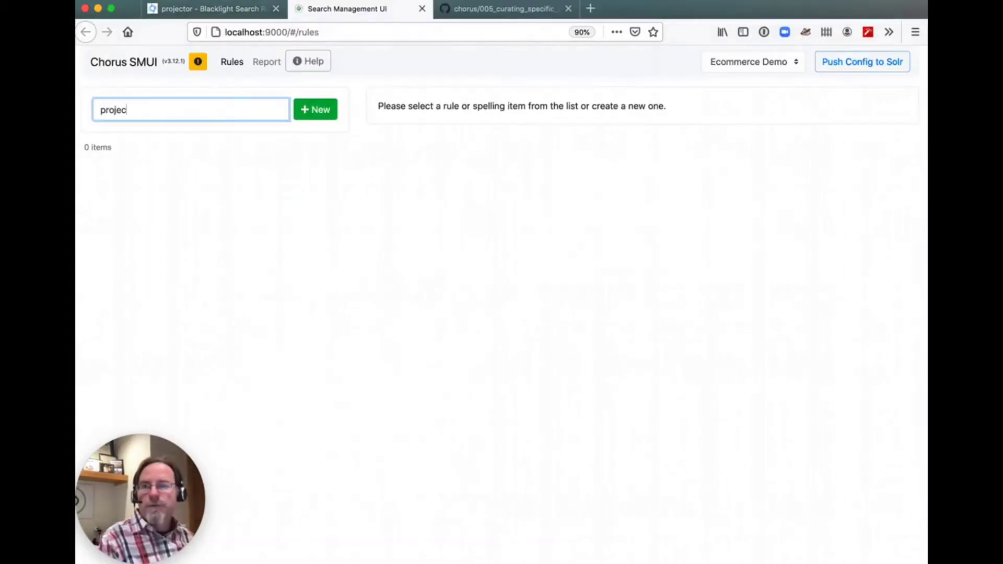
click(324, 113)
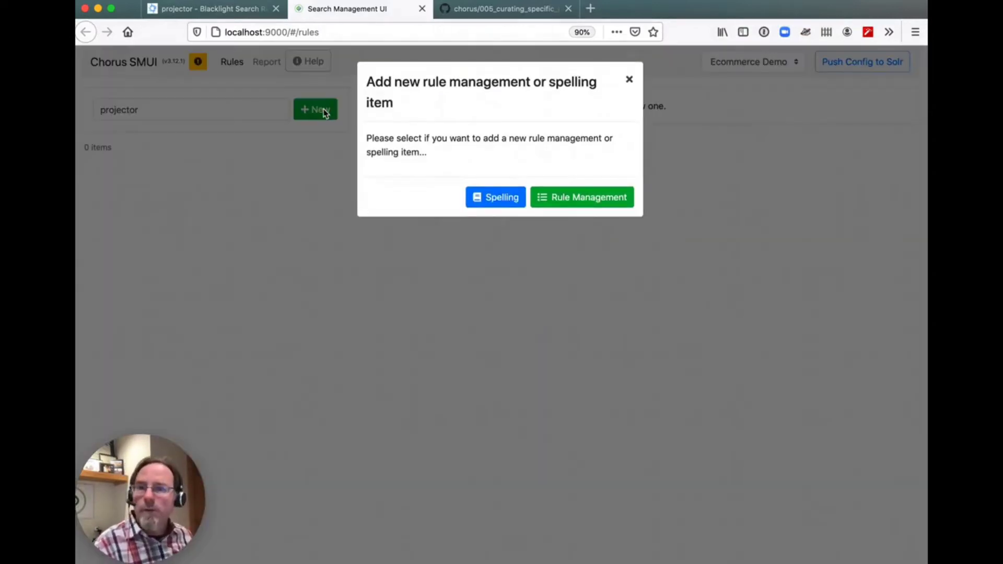
click(583, 204)
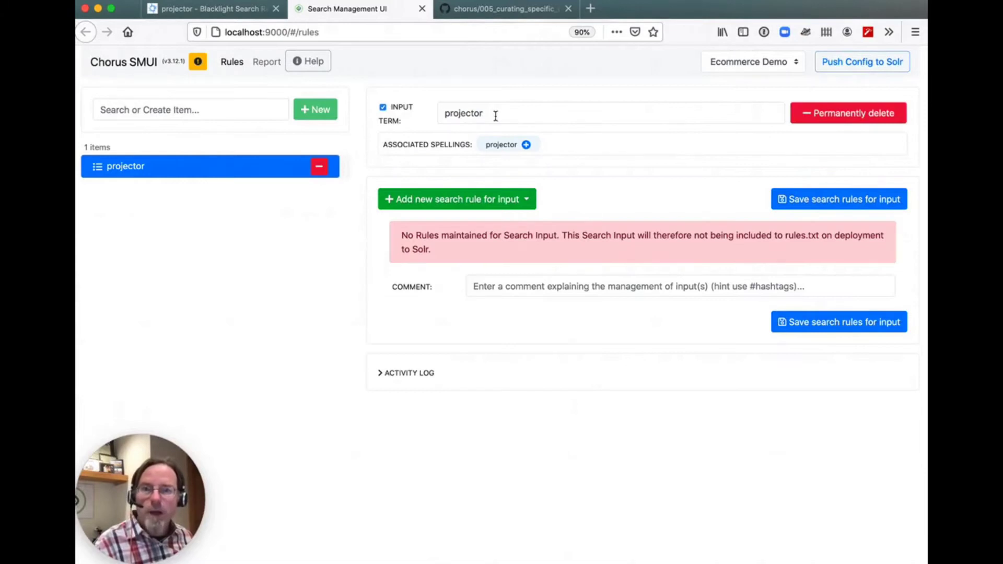
Add a FILTER rule with Solr field id and term 49058 to the projector input, save it and deploy the config to Solr
click(474, 205)
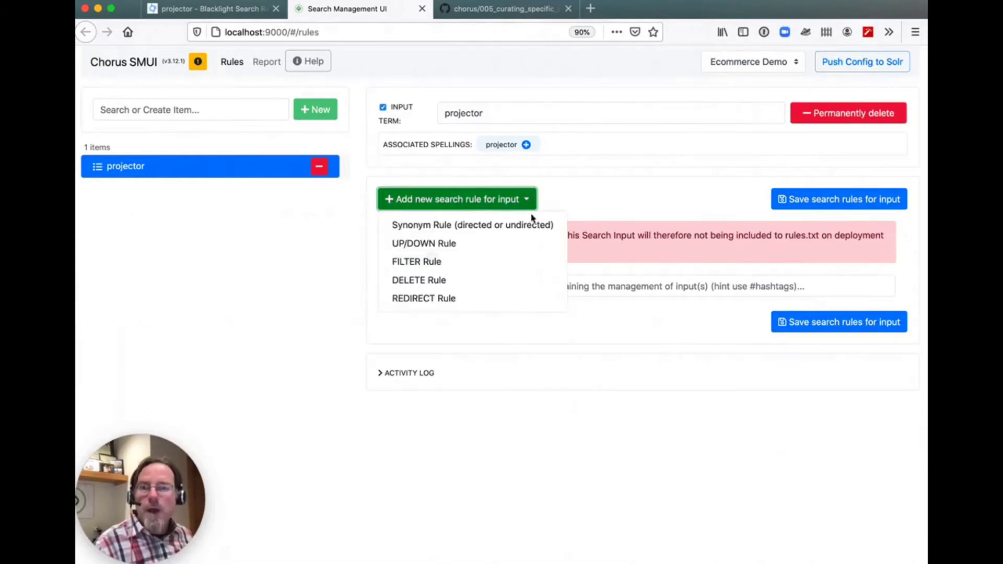
click(442, 261)
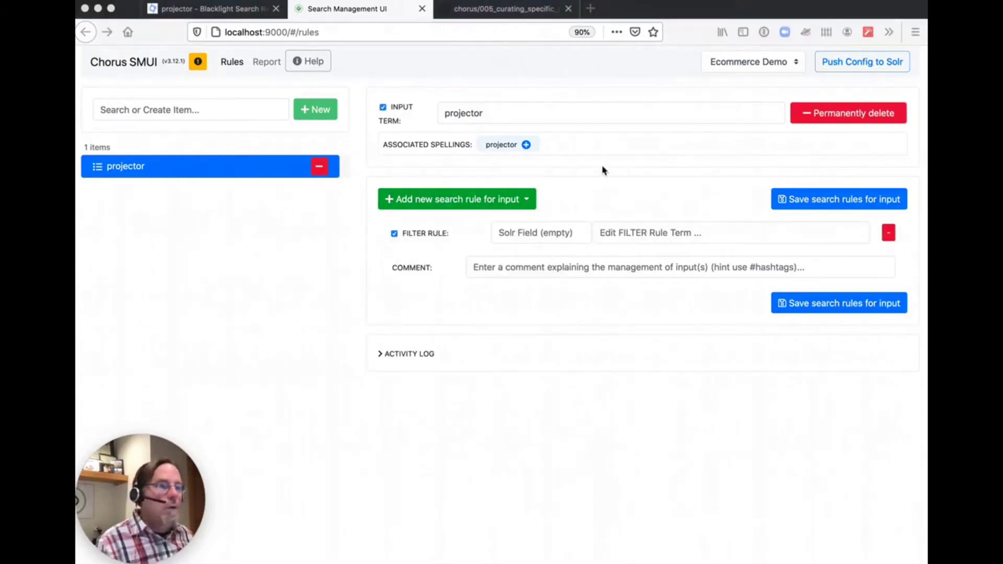
click(526, 240)
text(id)
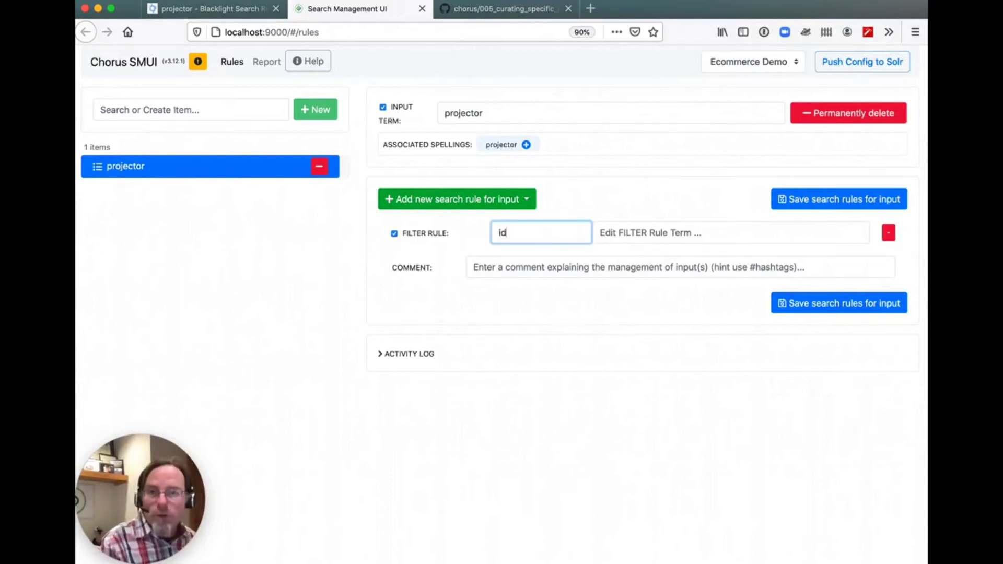
click(708, 238)
key(super+v)
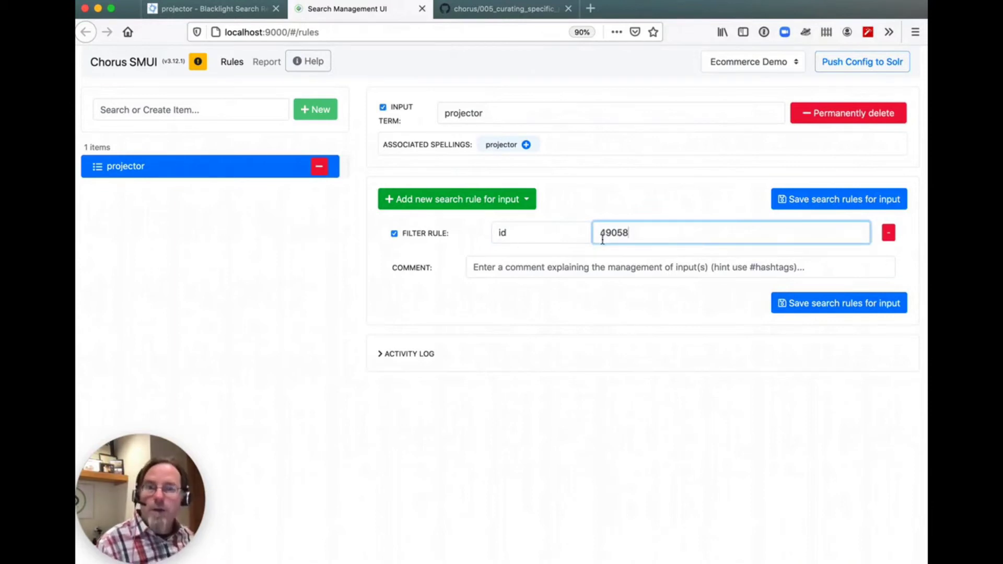
click(830, 204)
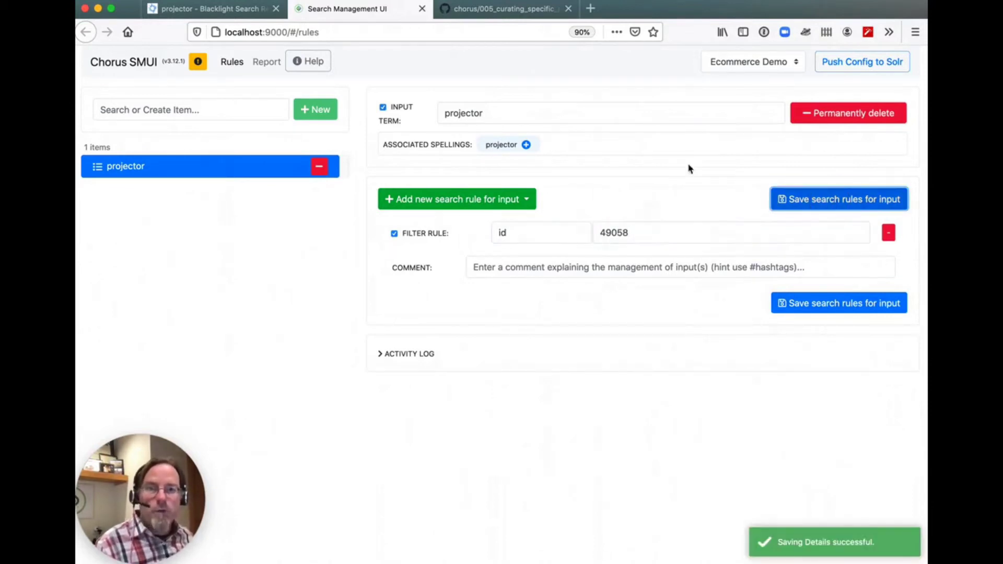
click(852, 65)
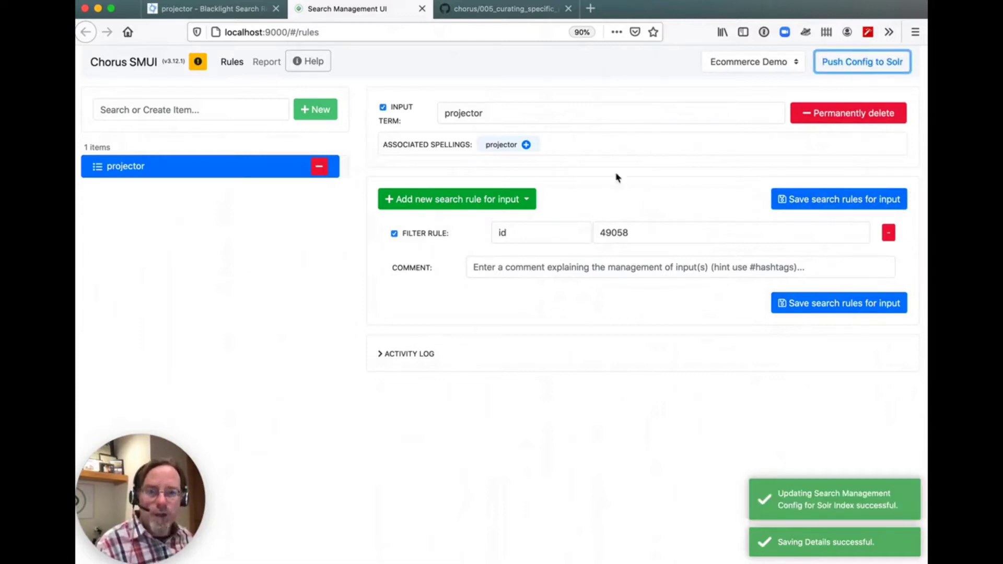
Run the projector search in the Blacklight store with the Querqy Algo
click(208, 7)
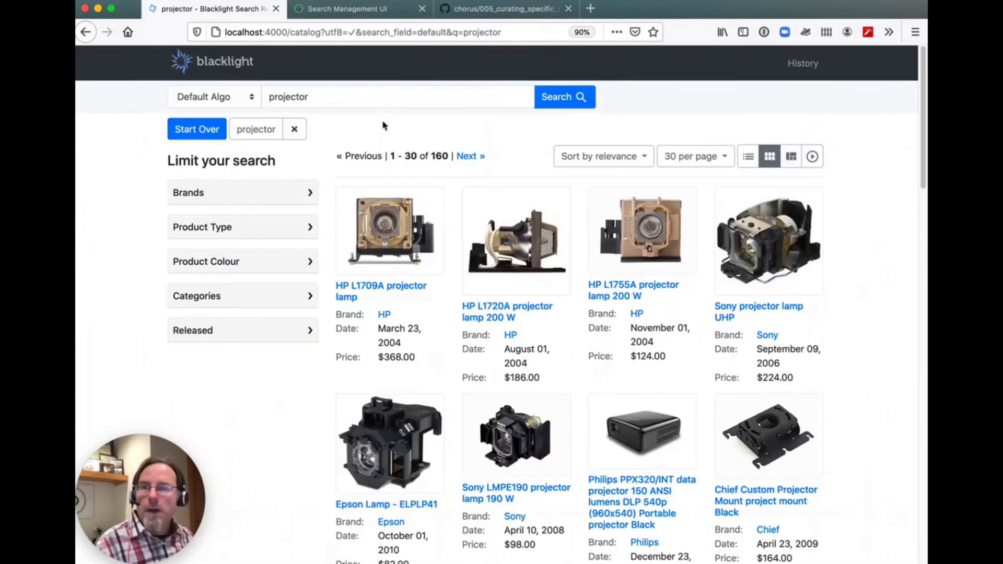
click(204, 103)
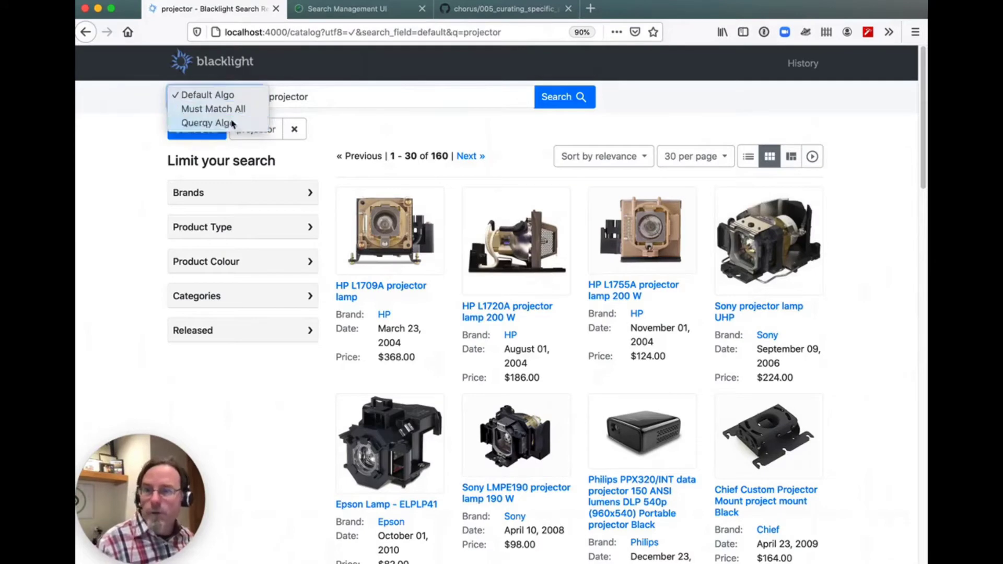
click(209, 124)
click(581, 98)
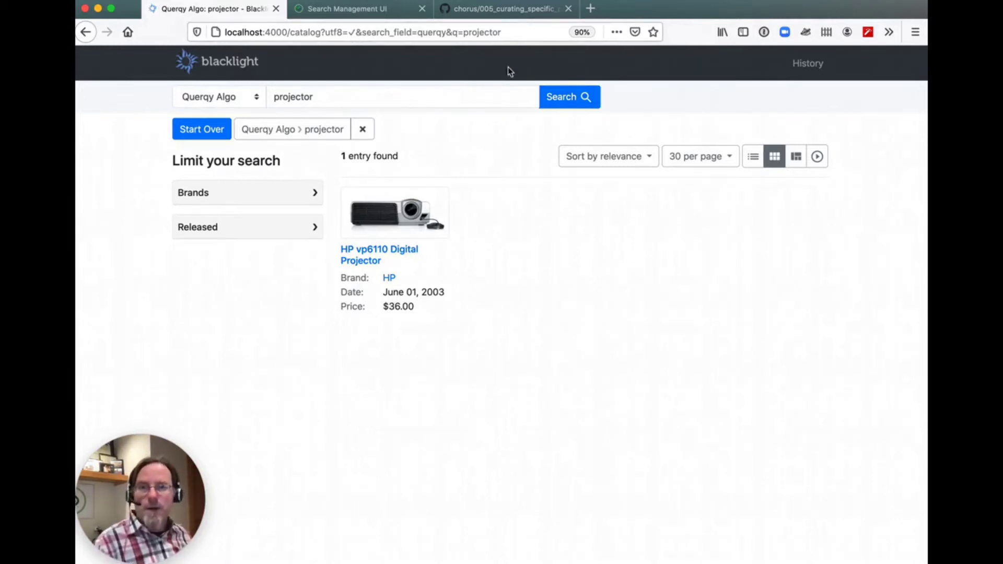
click(361, 9)
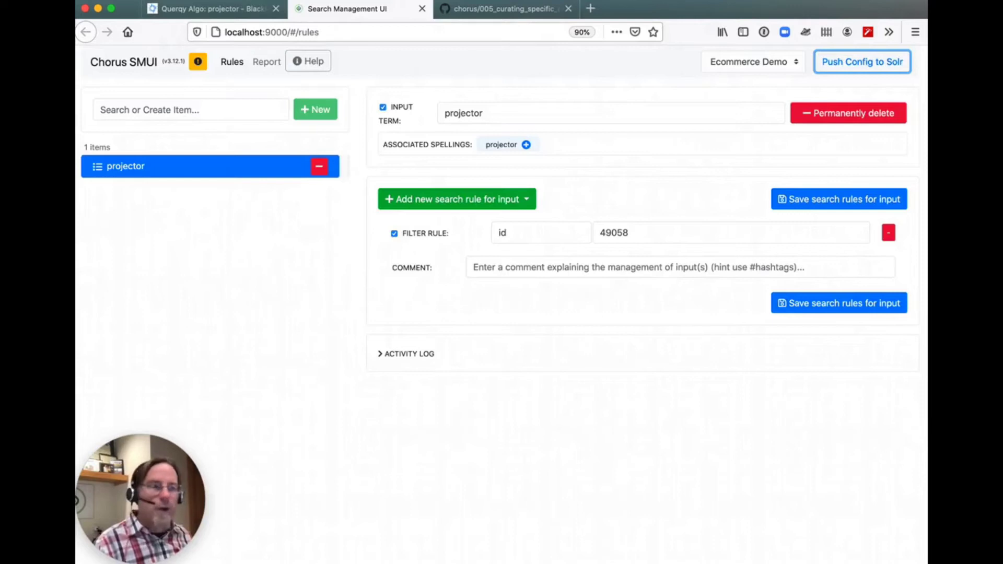
click(609, 231)
double_click(618, 234)
key(super+v)
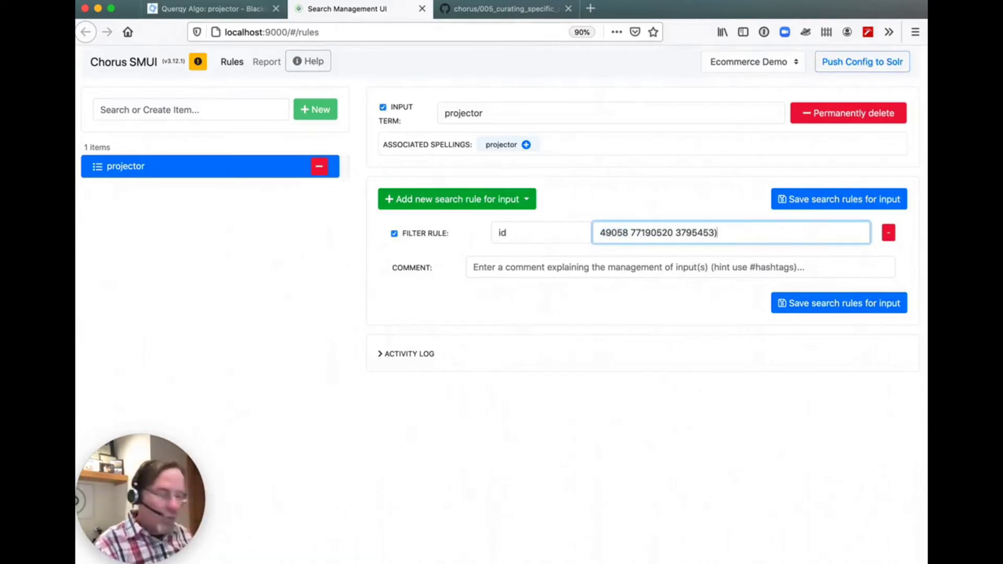
key(super+Left)
text(()
click(862, 201)
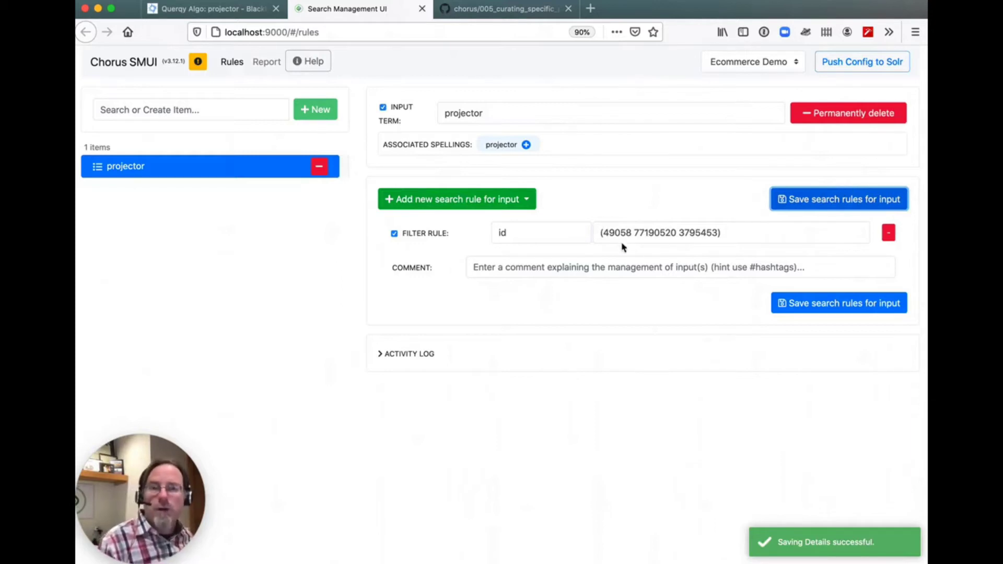
click(852, 67)
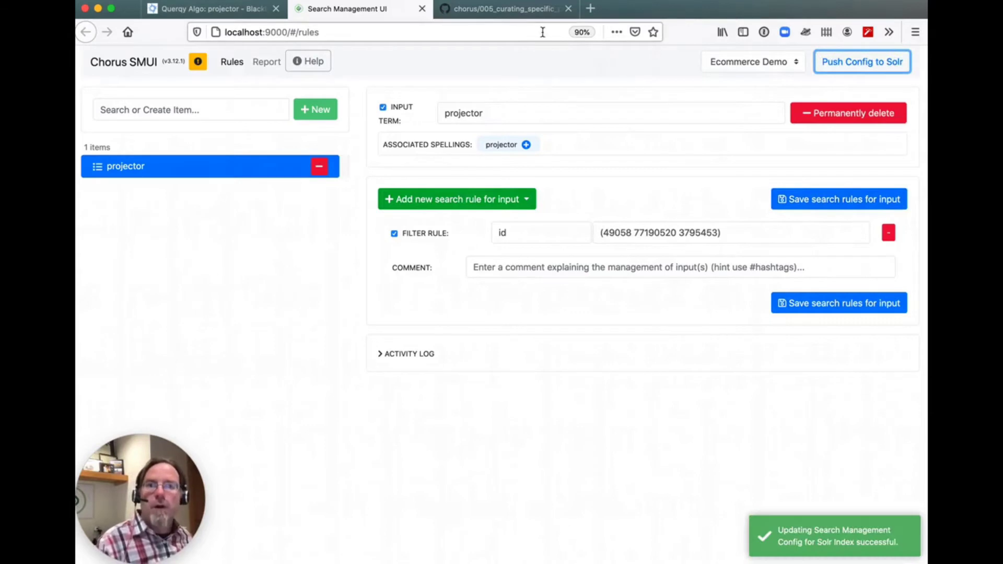
Rerun the projector search in the Blacklight store to check the updated filter
click(220, 9)
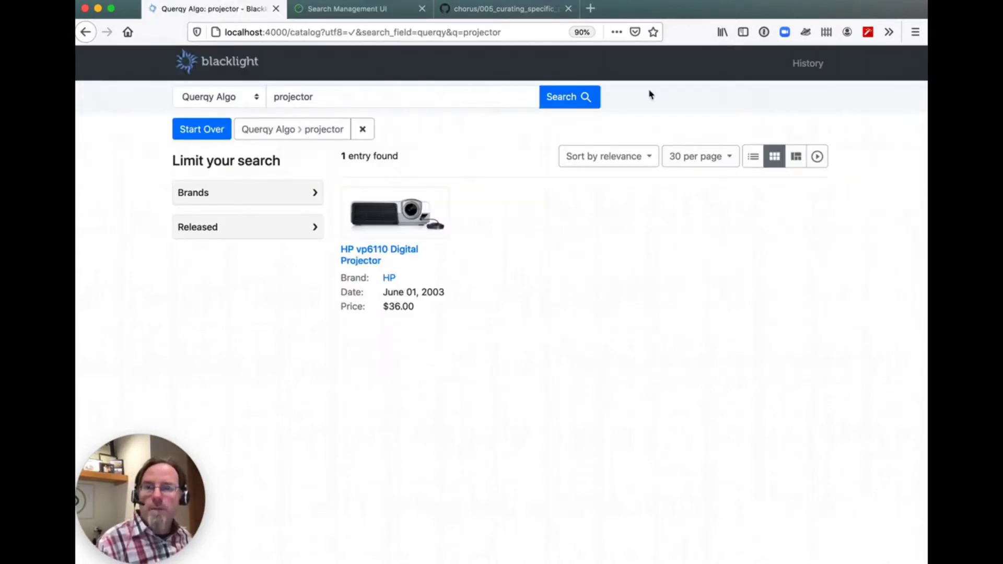
click(560, 99)
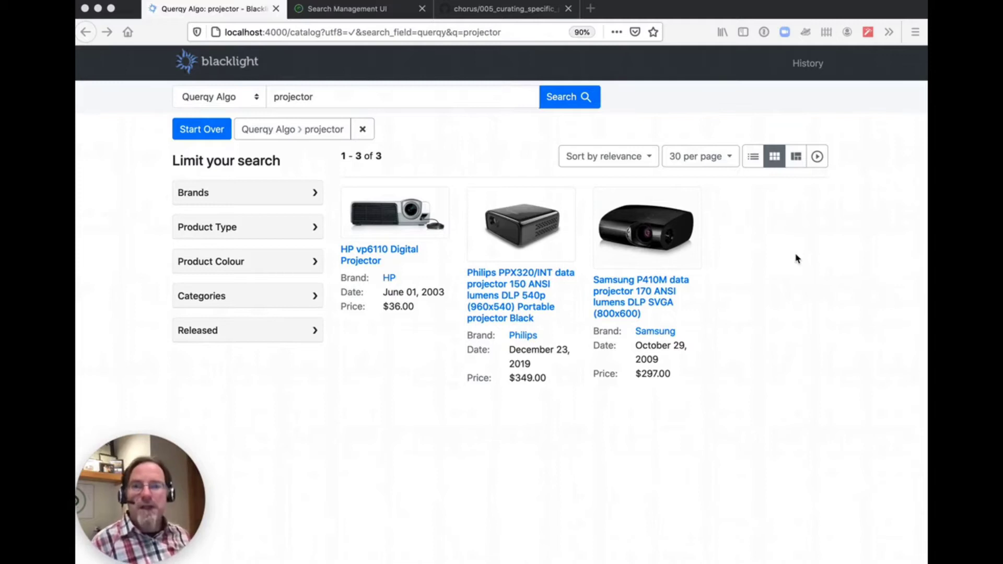
key(ctrl+Tab)
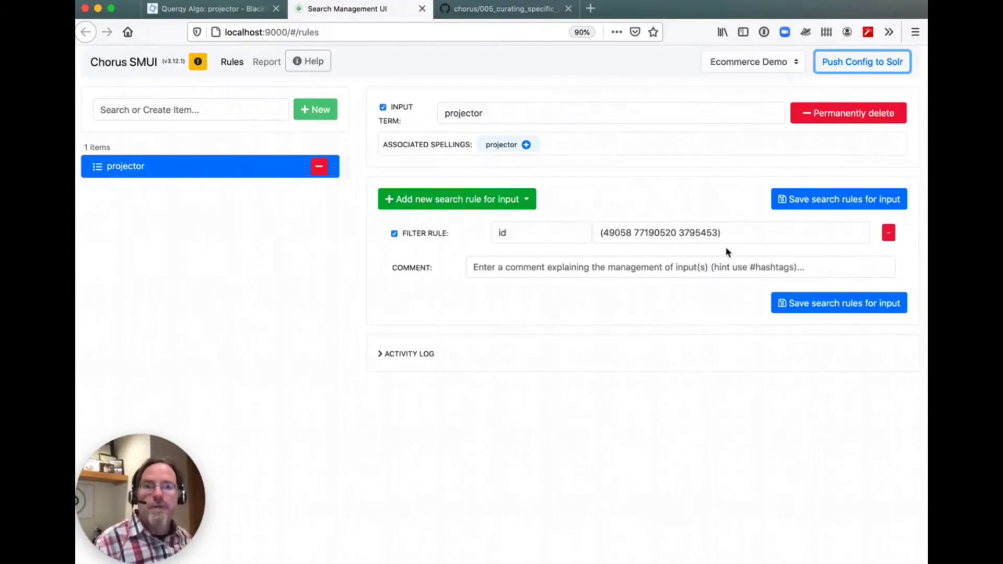
click(718, 236)
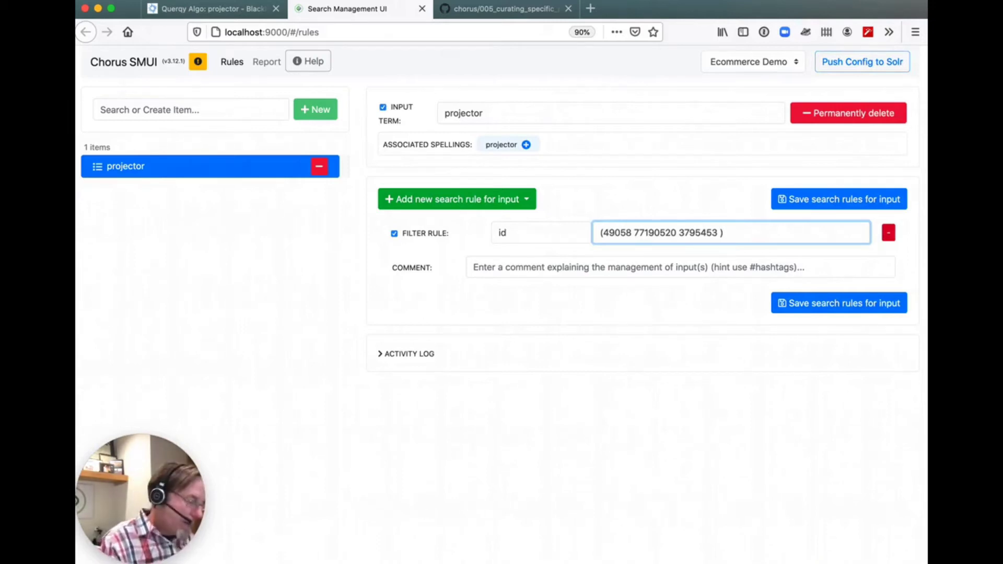
text(89898989898989)
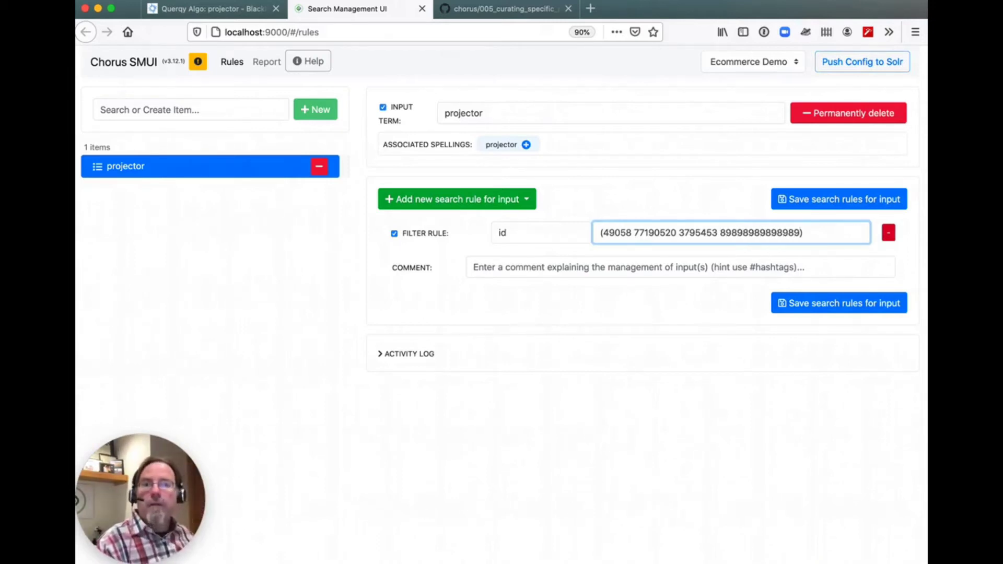
click(839, 200)
click(862, 62)
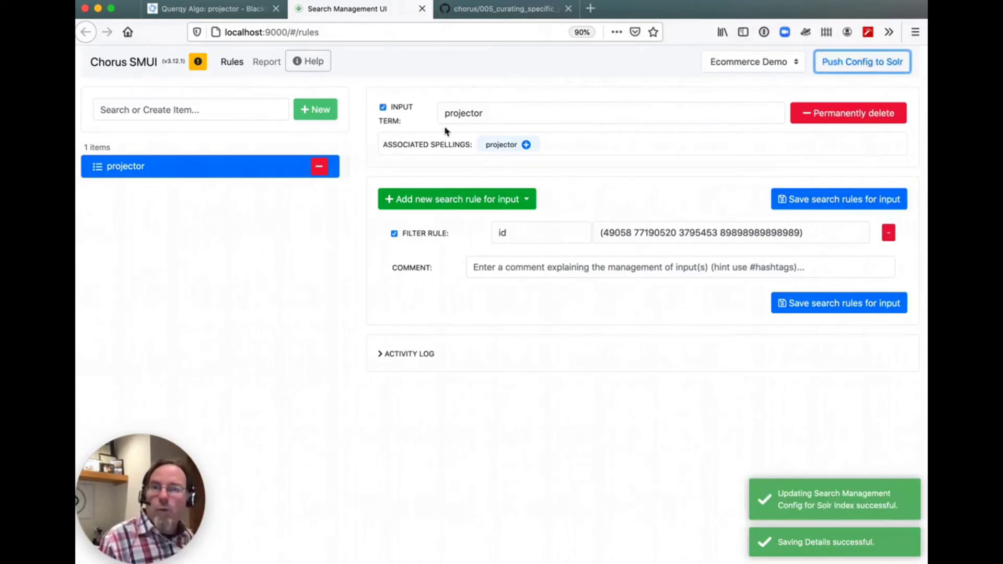
key(ctrl+shift+Tab)
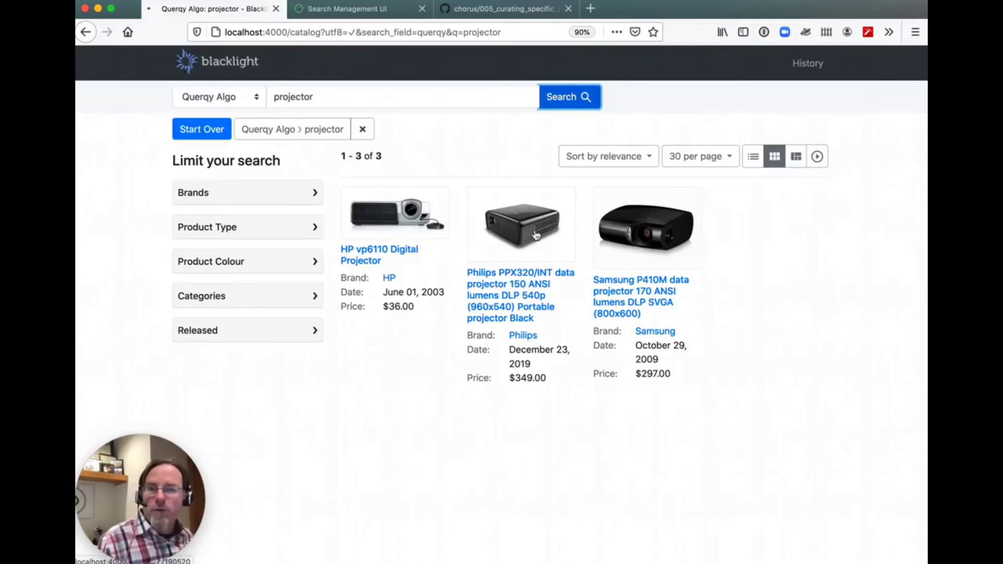
key(Return)
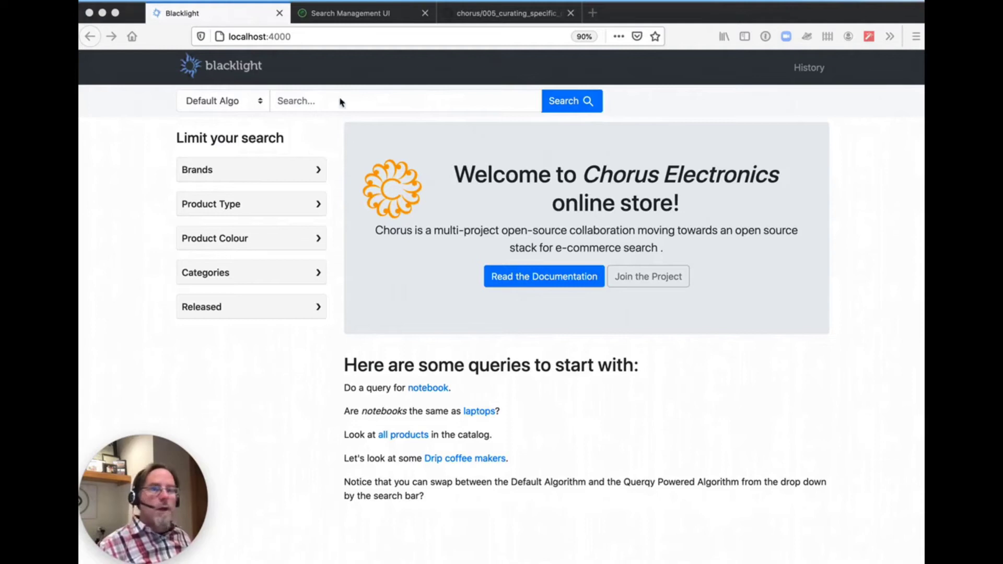
Search the Blacklight store for "summer fun" using the Default Algo
click(365, 110)
text(summer fun)
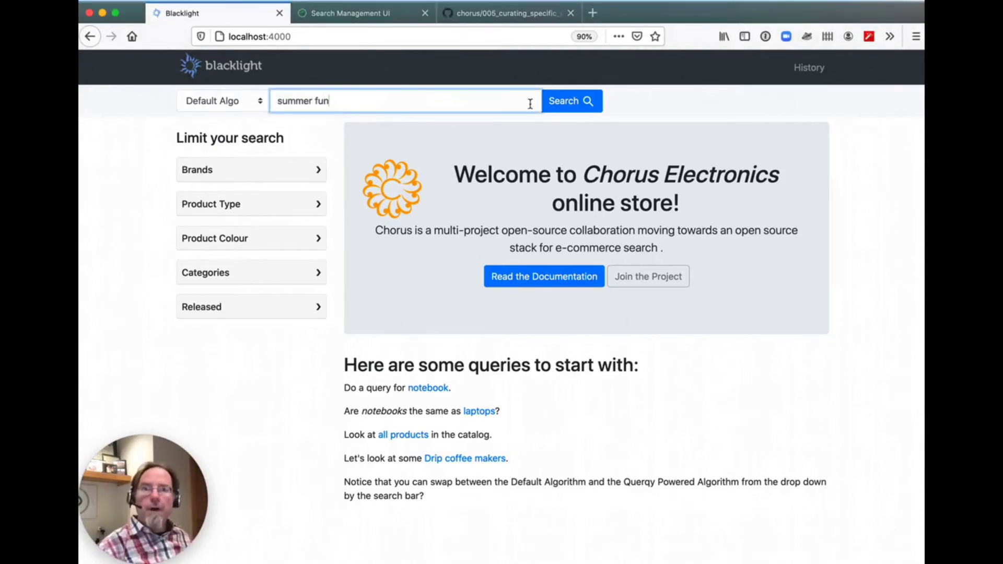
click(587, 101)
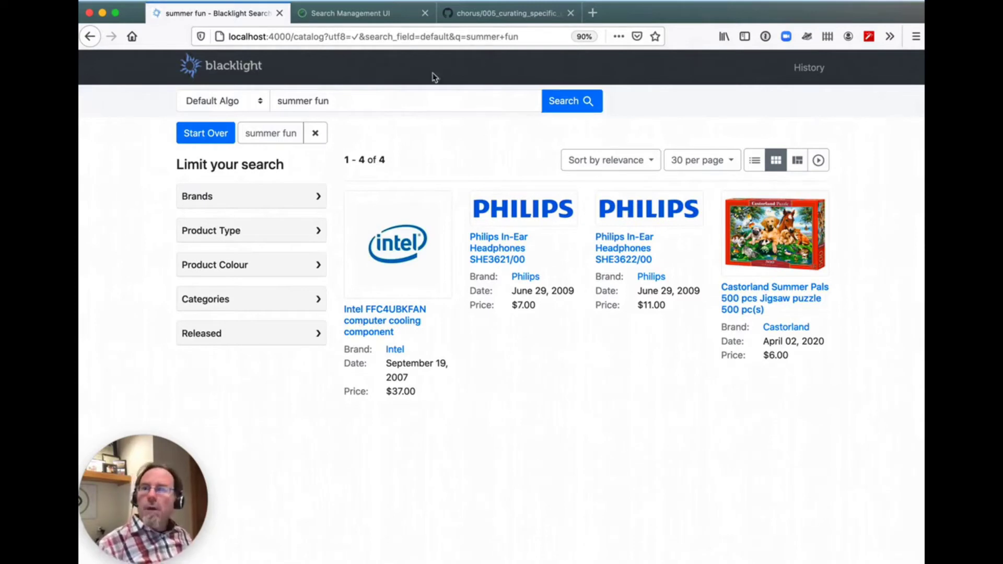
Switch to the Search Management UI and create a new input term "summer fun", including the quotation marks
click(349, 14)
click(239, 114)
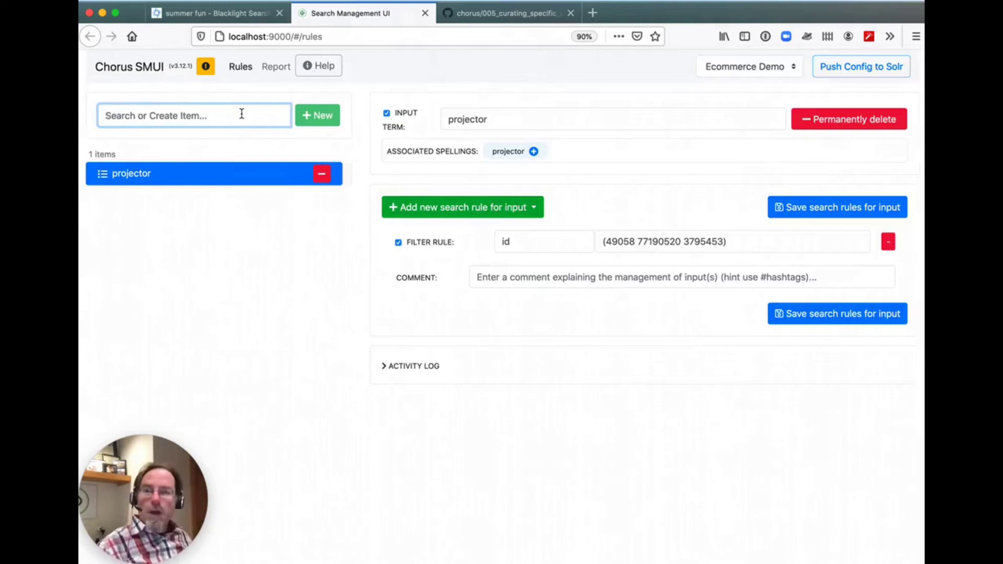
text("summer fun")
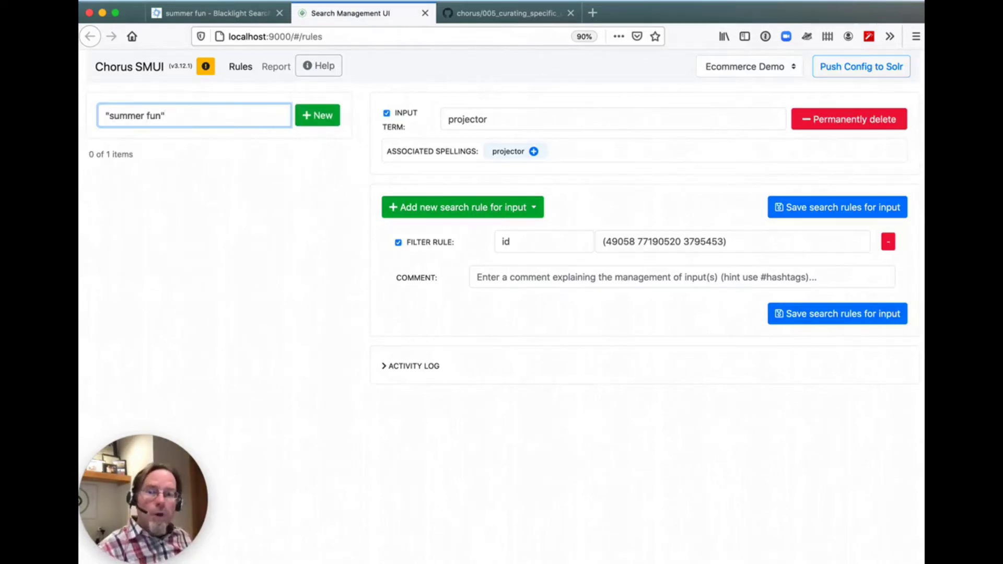
click(333, 119)
click(599, 212)
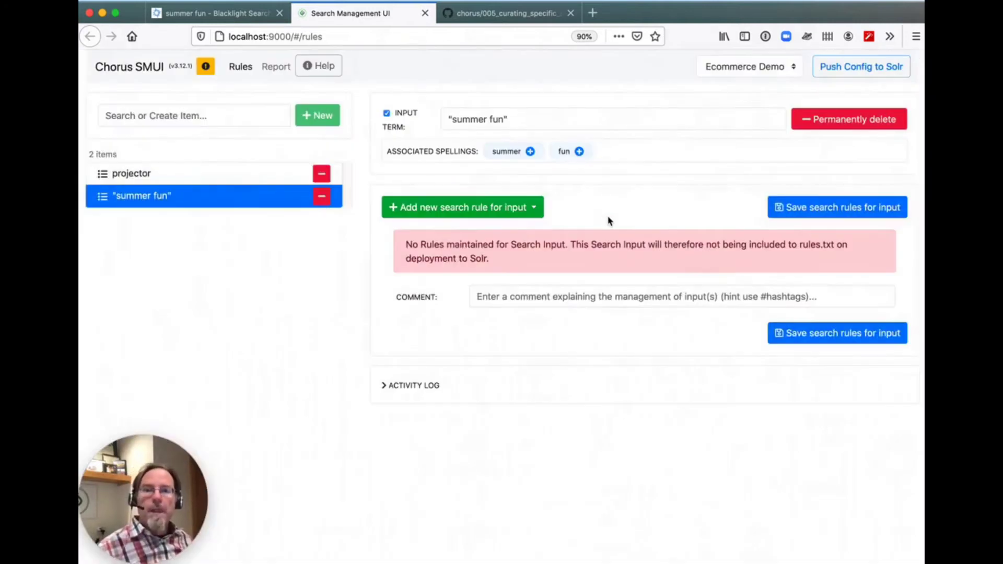
Add a directed synonym rule with the term 49058 to the "summer fun" input and save it
click(448, 211)
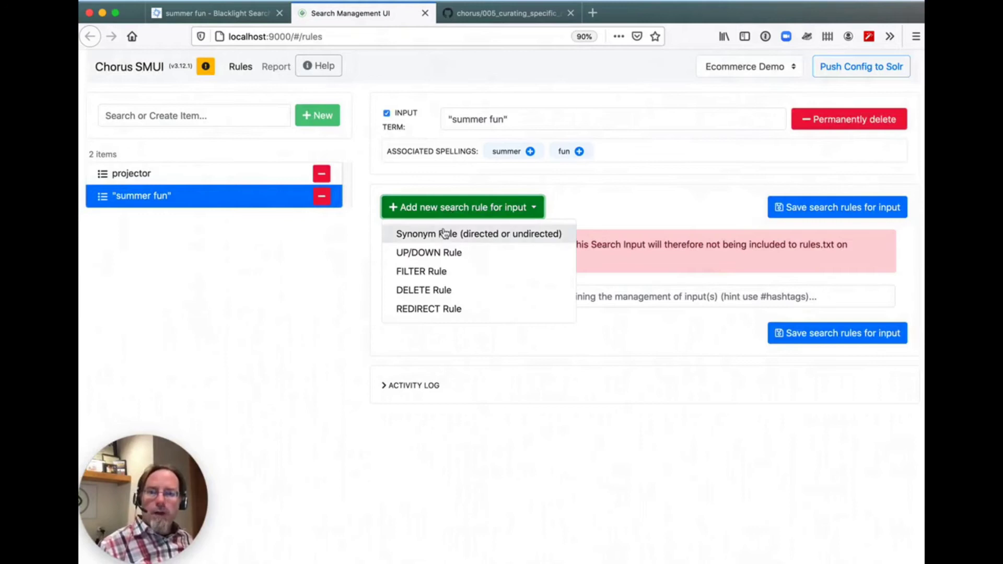
click(444, 234)
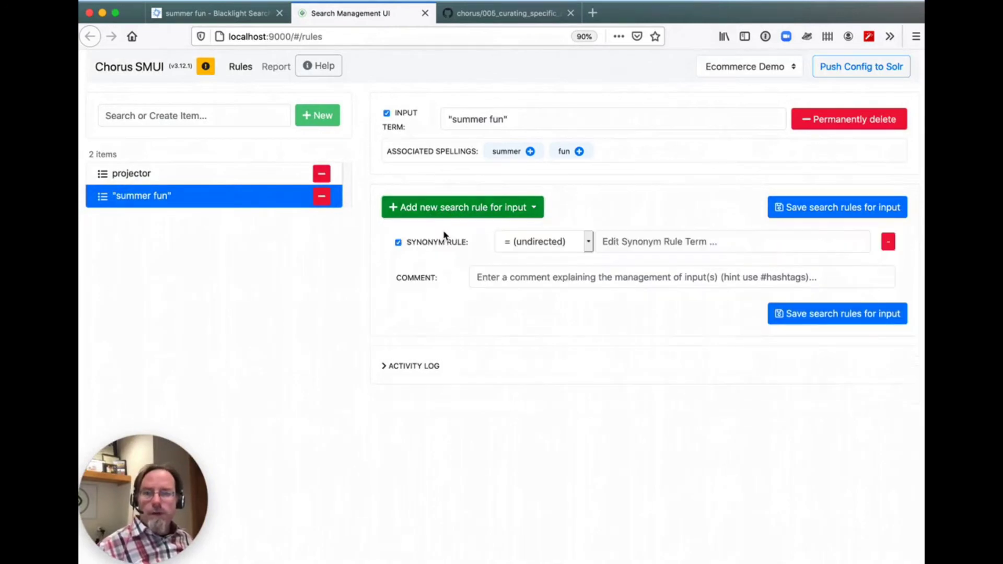
click(526, 251)
click(525, 254)
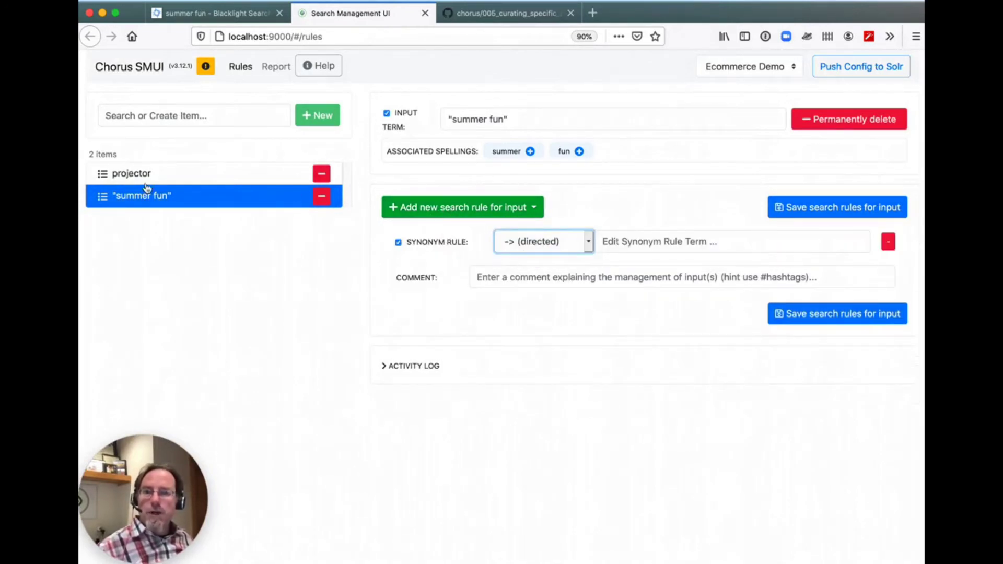
key(super+Tab)
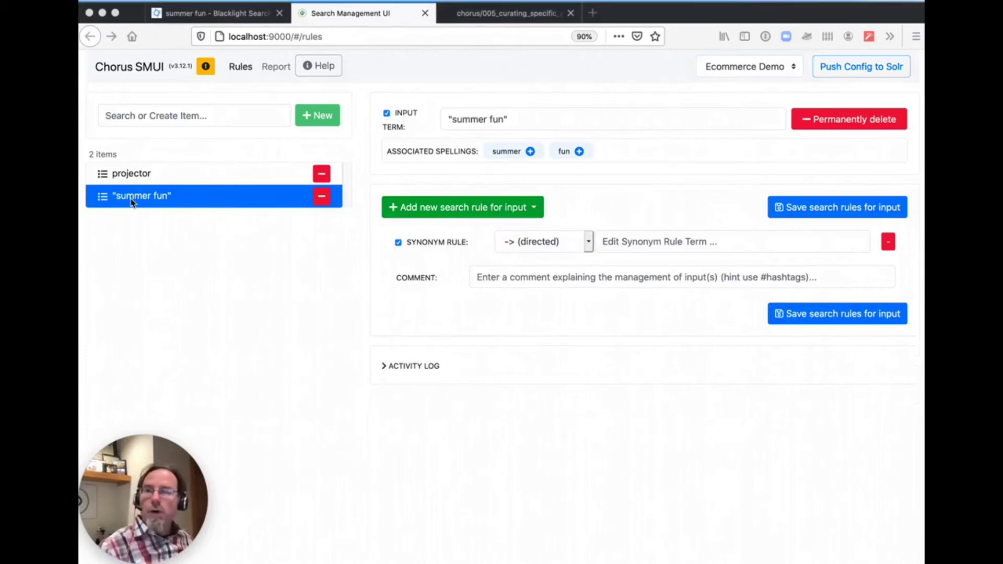
key(super+Tab)
click(645, 242)
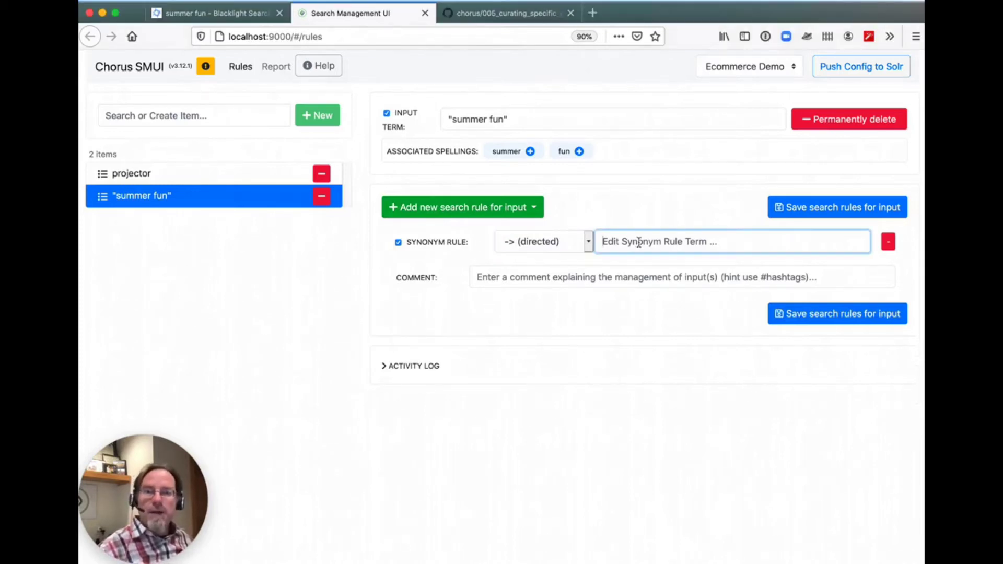
text(49058)
click(839, 208)
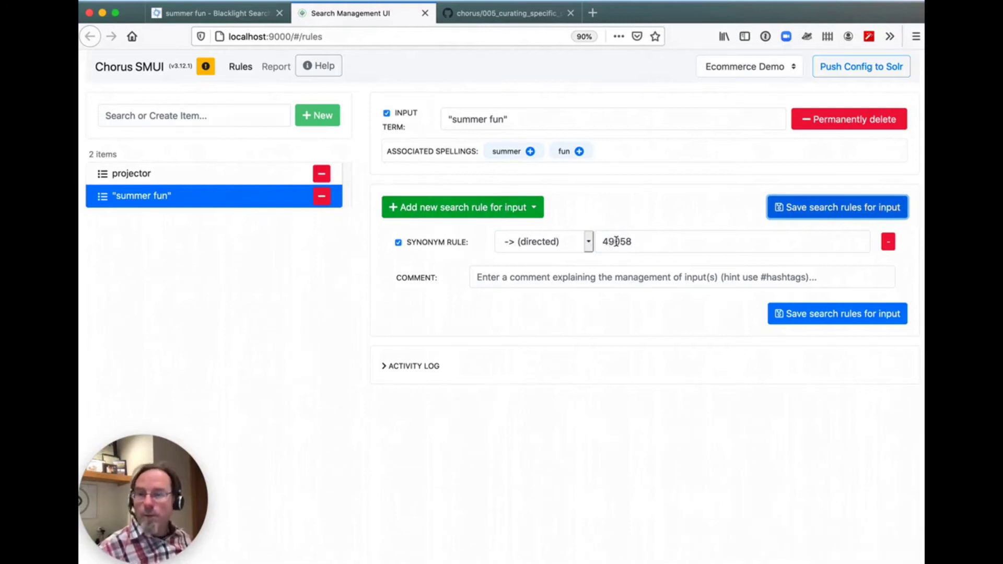
Add a FILTER rule on the field id with the term 49058, save the rules and deploy the config to Solr
click(517, 208)
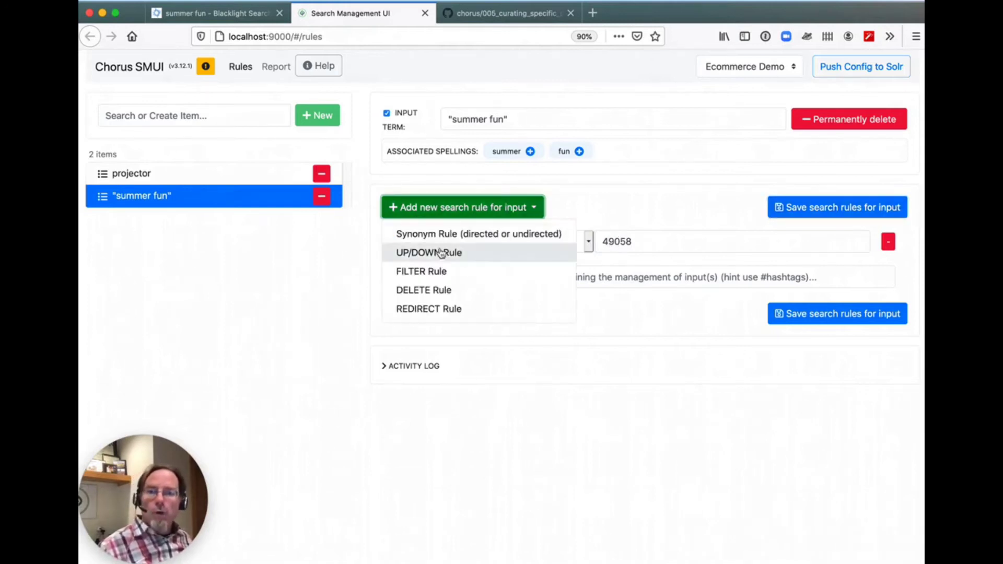
click(438, 271)
click(531, 265)
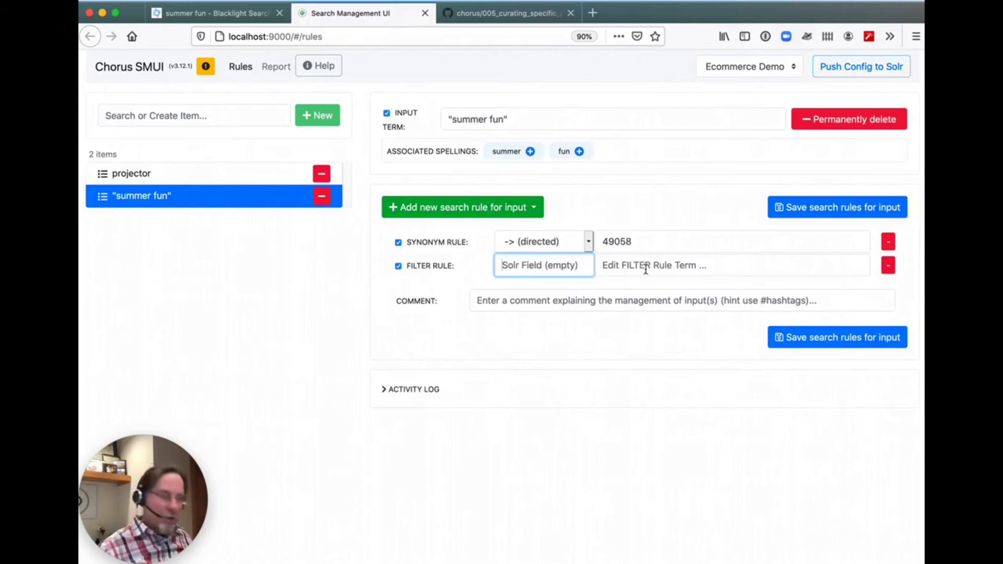
text(id)
click(688, 270)
text(49058)
click(896, 208)
click(861, 66)
Switch to the Blacklight store and run the summer fun search with the Querqy Algo
click(196, 10)
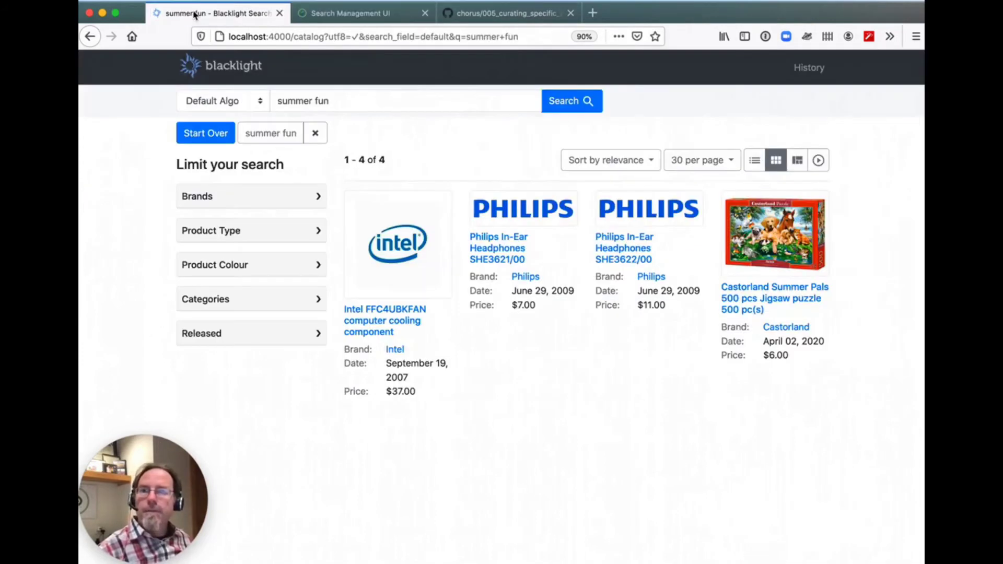
click(230, 103)
click(219, 126)
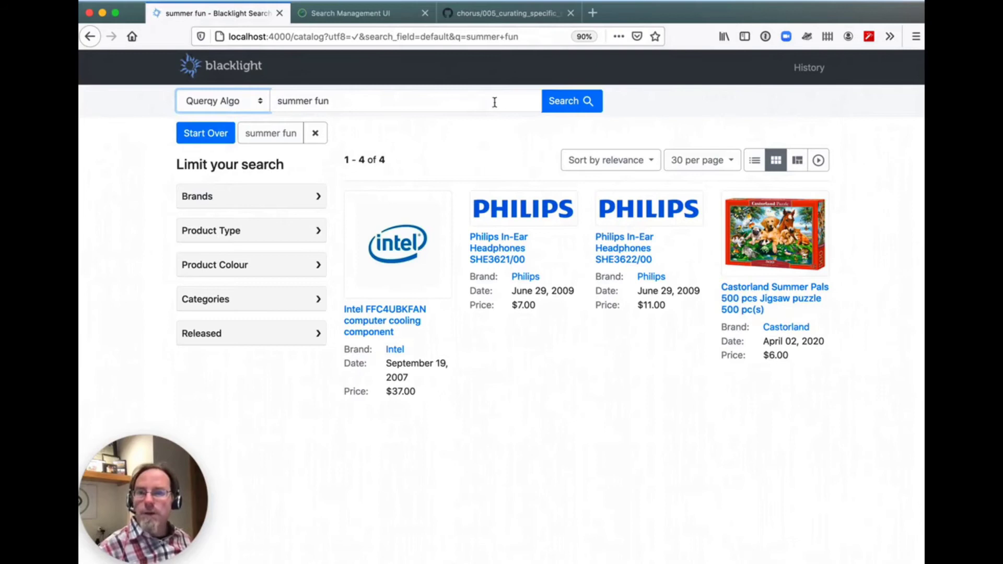
click(574, 111)
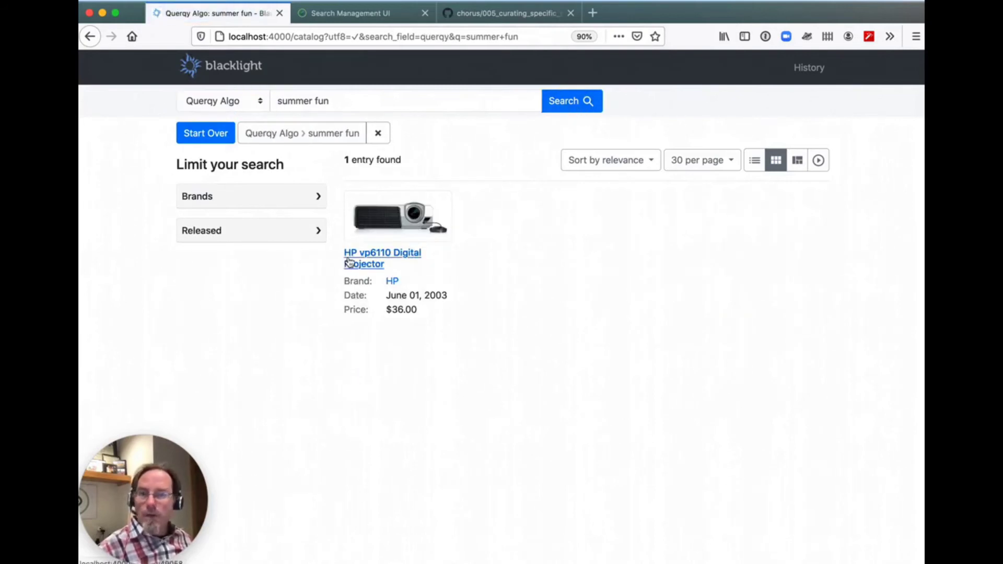
Back in the Search Management UI, add a second synonym rule with the term 77190520 to "summer fun" and save it
click(351, 13)
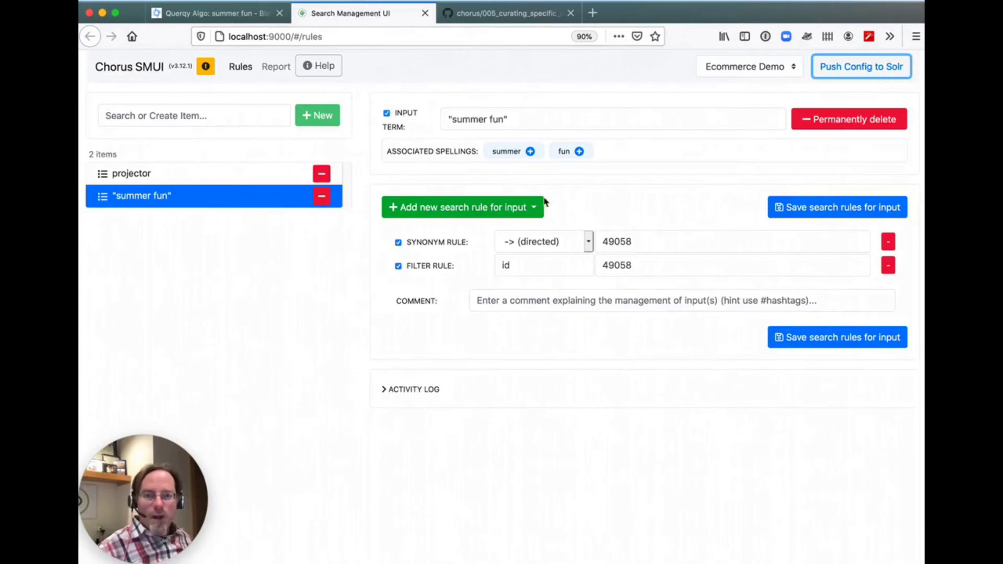
click(520, 209)
click(482, 234)
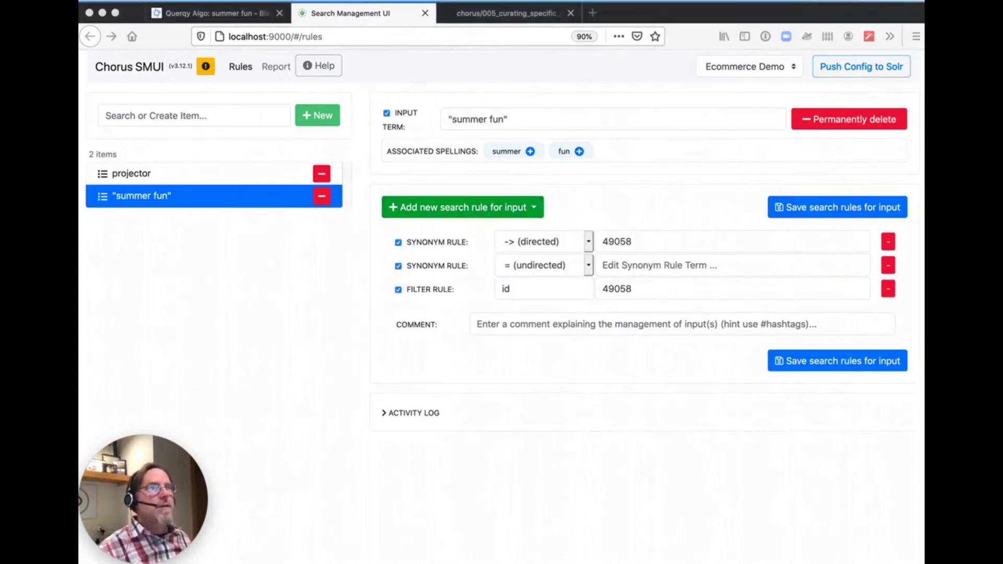
click(634, 264)
text(77190520)
click(838, 207)
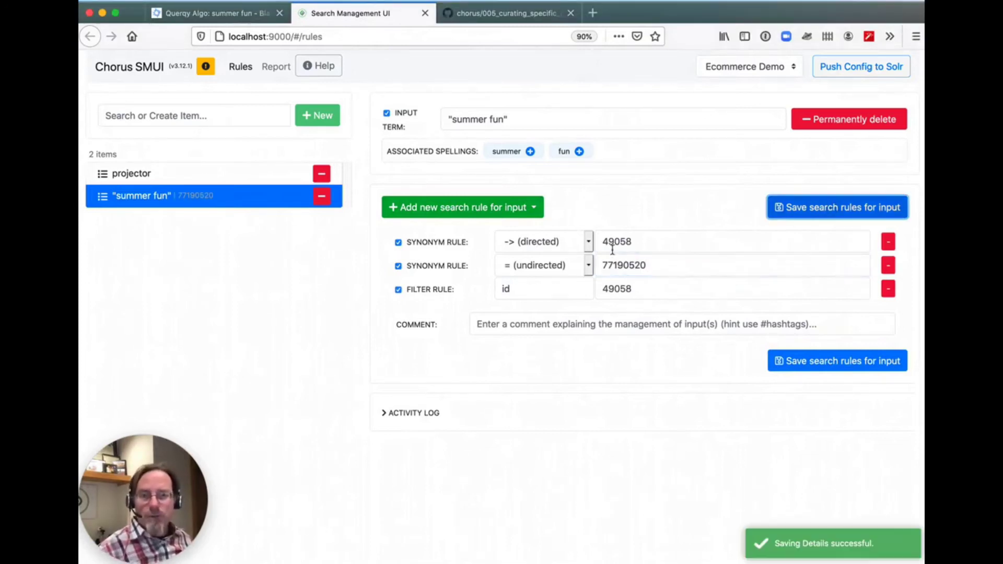
Add a third, directed synonym rule with the term 3795453 and set the 77190520 synonym rule to directed
click(500, 214)
click(475, 234)
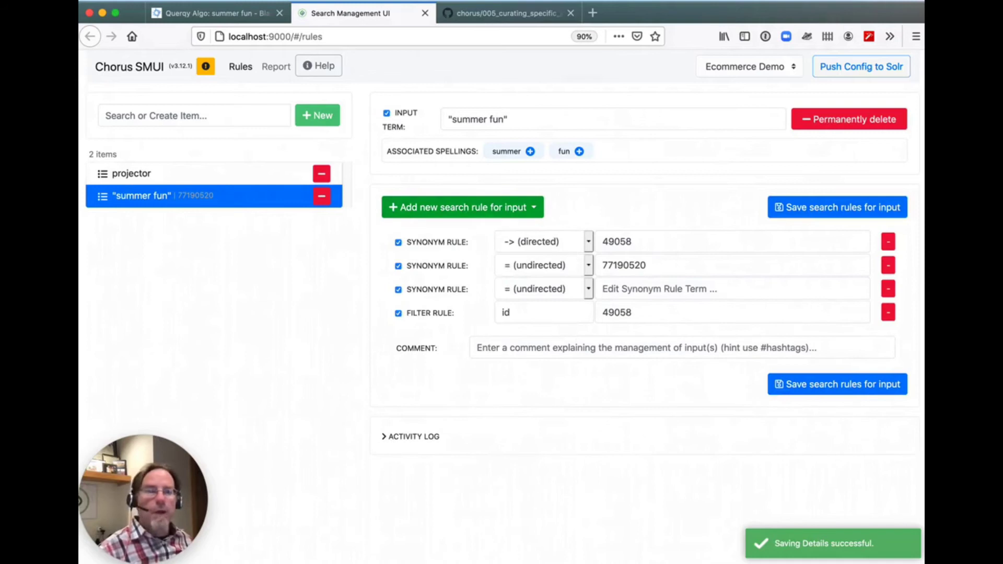
click(544, 289)
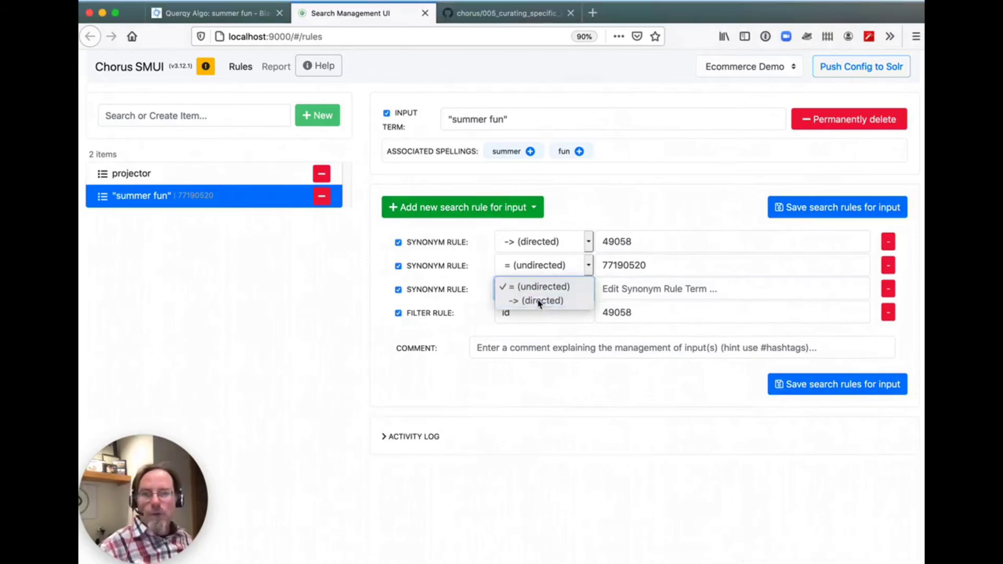
click(539, 302)
click(540, 276)
click(539, 276)
click(539, 275)
click(540, 280)
click(622, 290)
text(3795453)
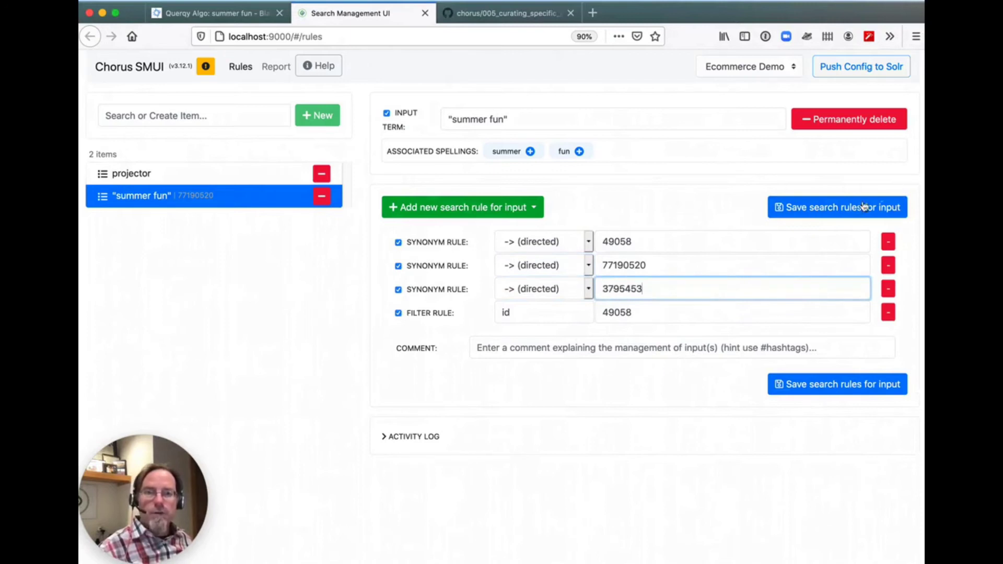
key(super+Tab)
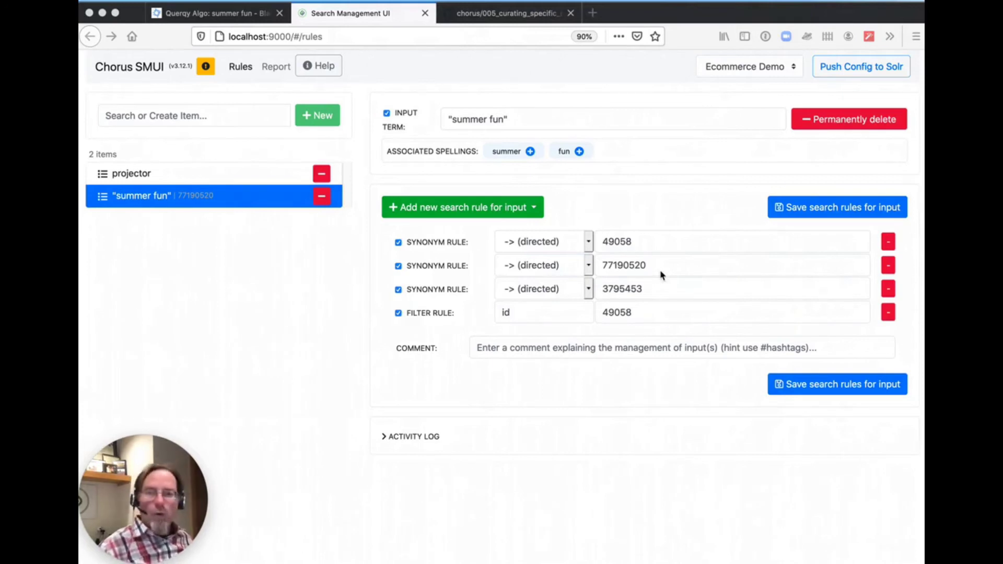
drag(649, 312, 601, 313)
key(super+v)
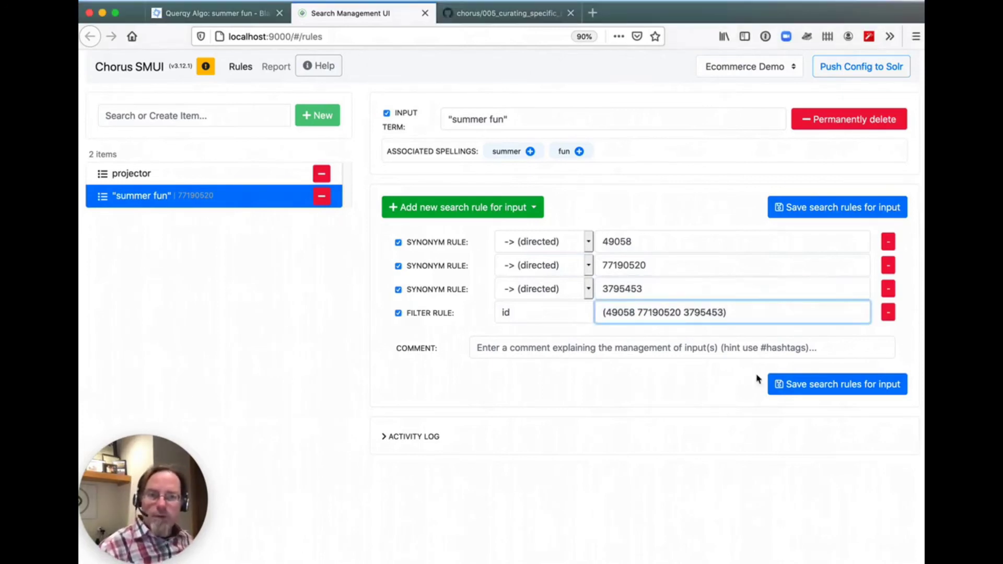
click(795, 385)
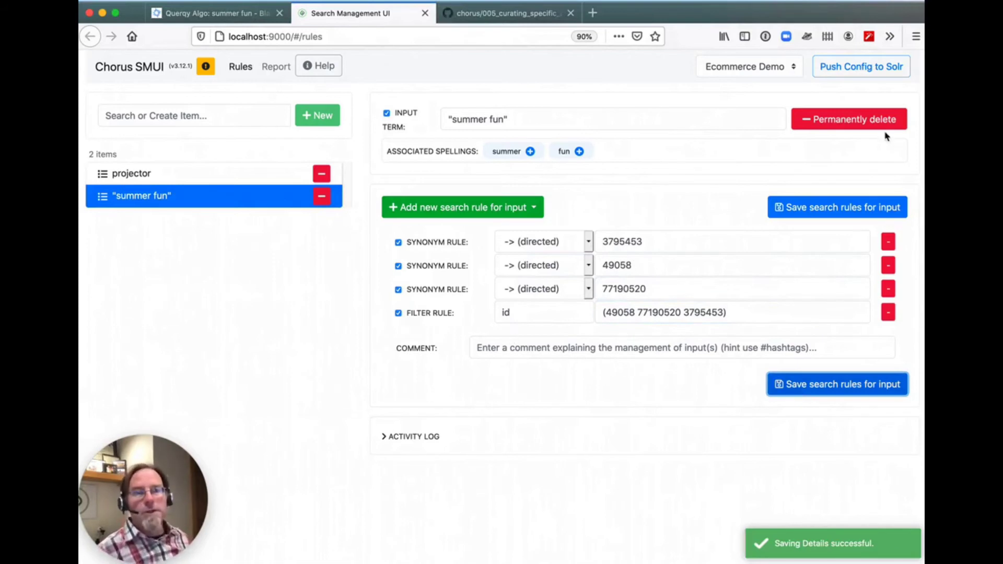
click(866, 73)
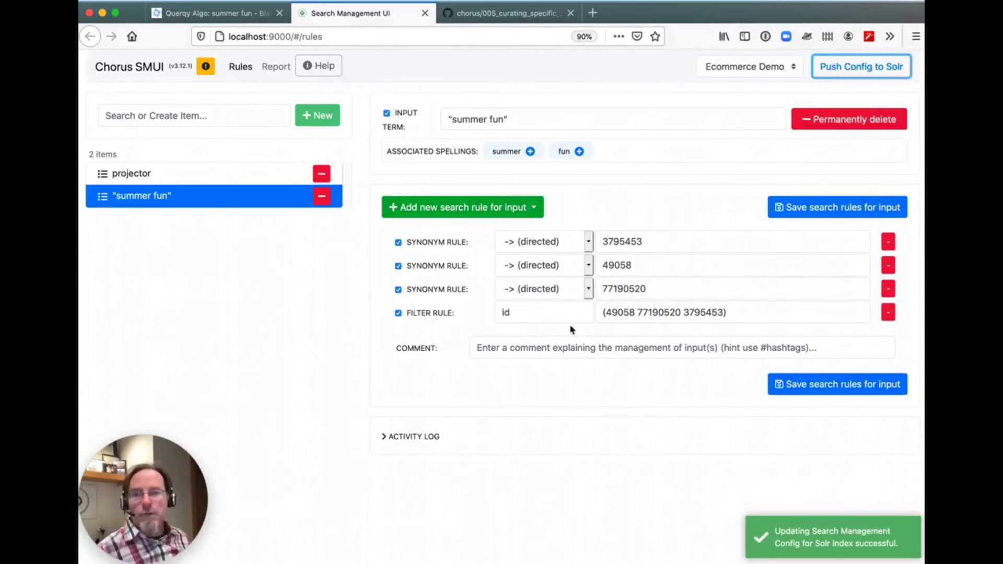
Rerun the summer fun search in the Blacklight store to check the three curated products
click(248, 13)
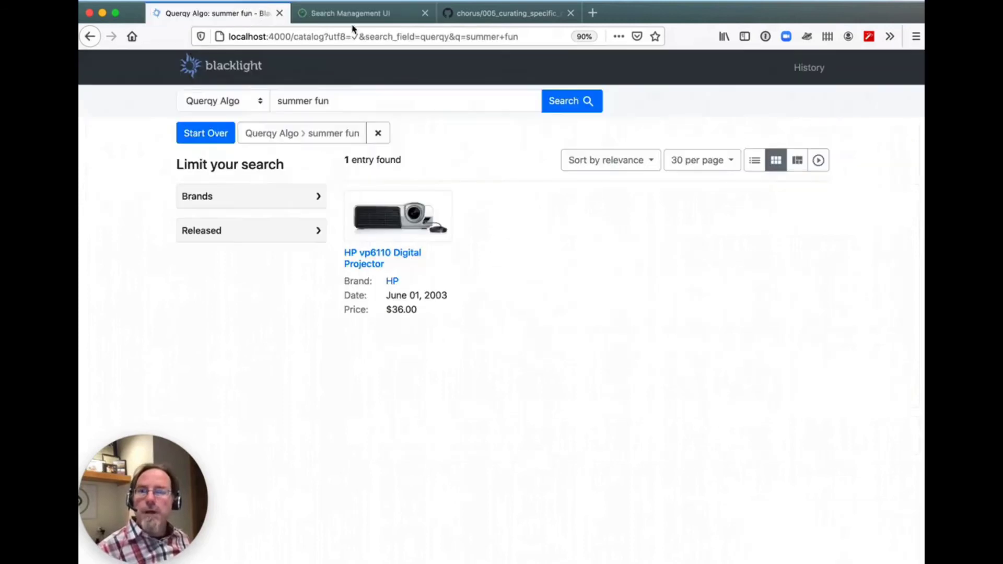
click(561, 102)
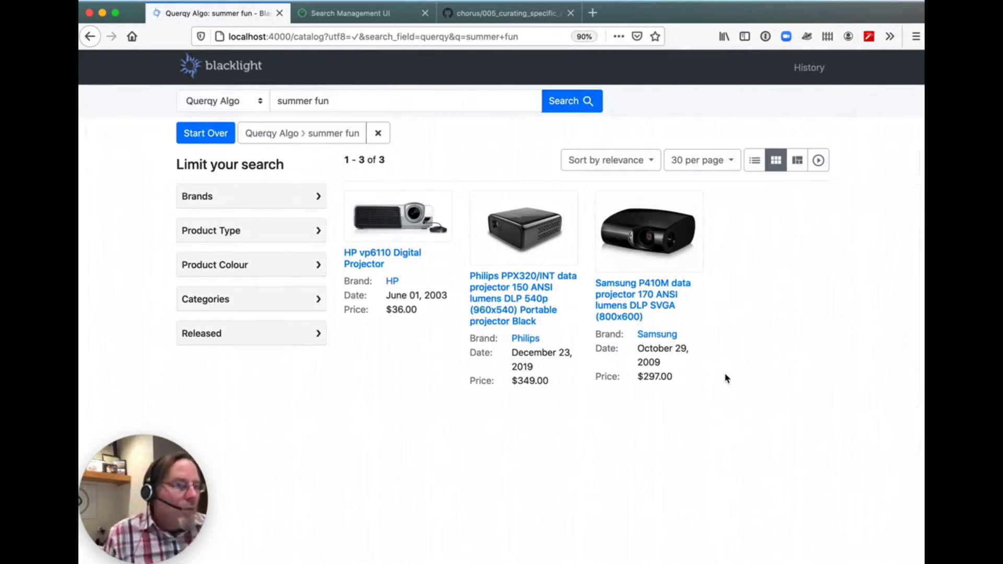
Return to the Search Management UI and create a new input term landingpage_40
click(355, 13)
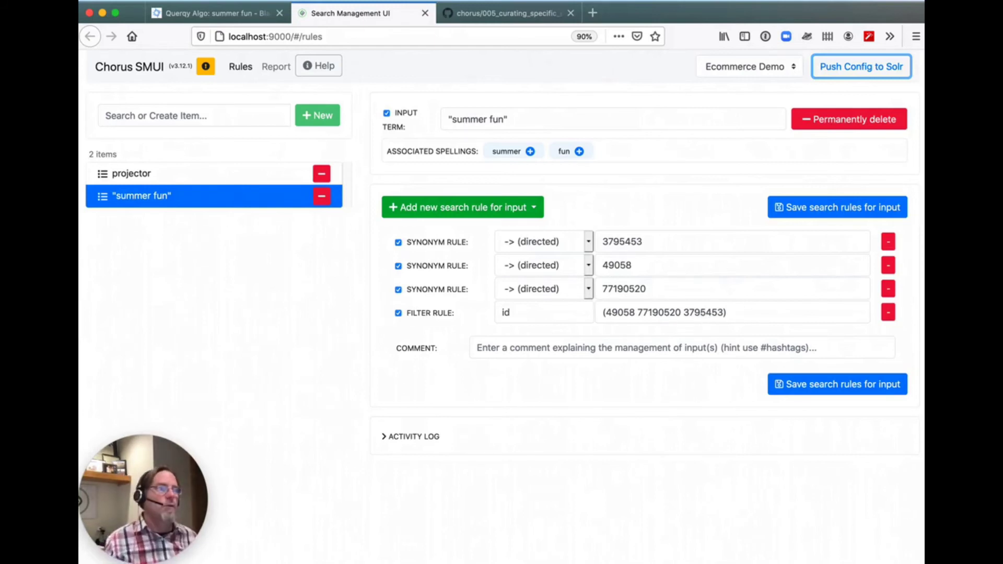
key(super+Tab)
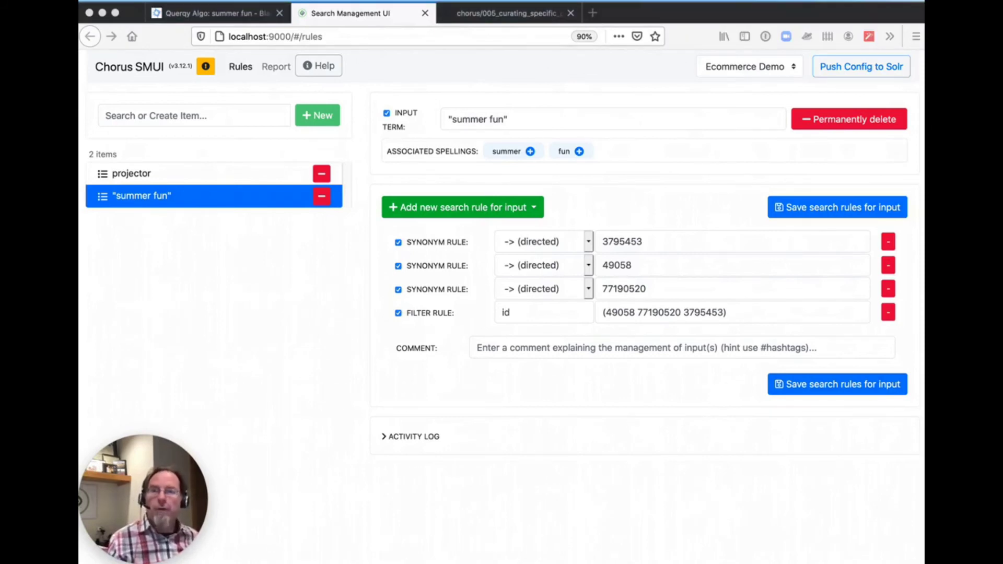
click(246, 122)
text(landingpage_40)
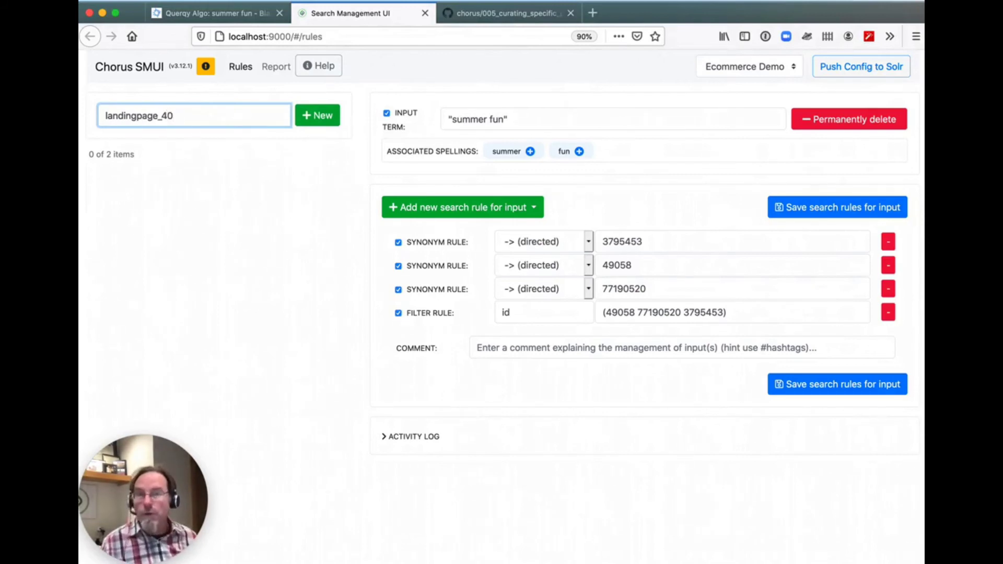
click(327, 121)
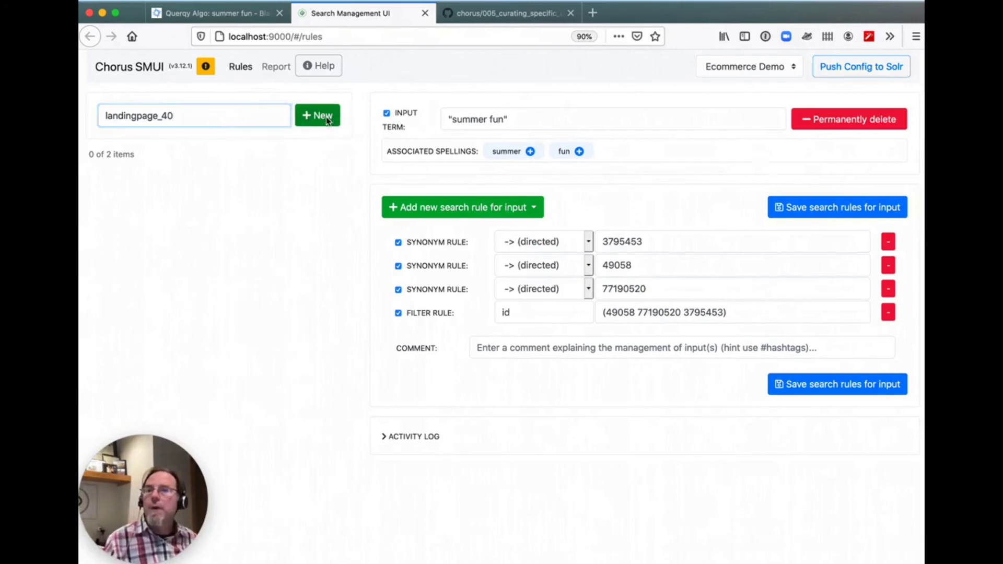
click(328, 121)
click(601, 208)
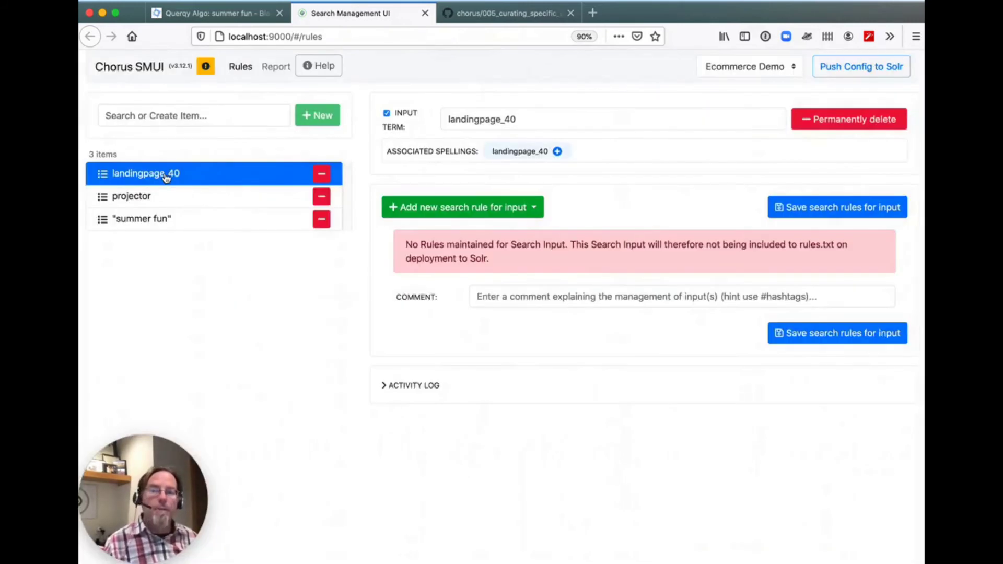
Add a synonym rule with the term projector to landingpage_40, save the rules, and set the synonym to directed
click(539, 206)
click(490, 235)
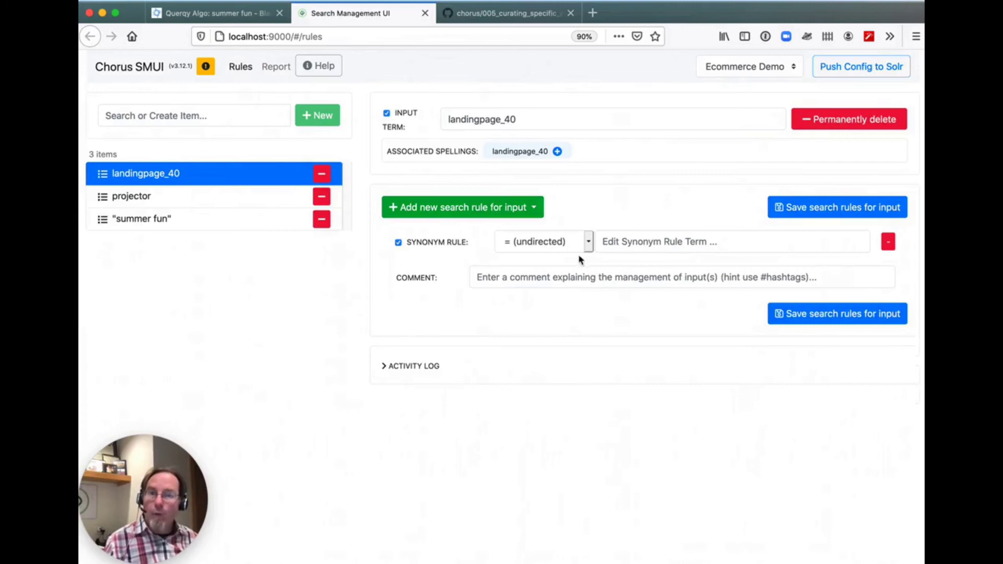
click(624, 242)
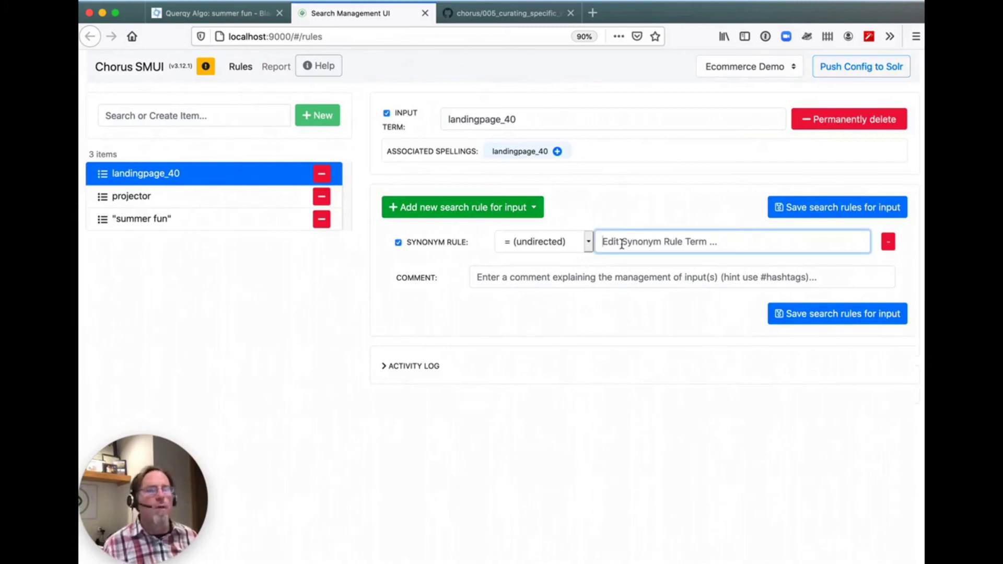
text(projector)
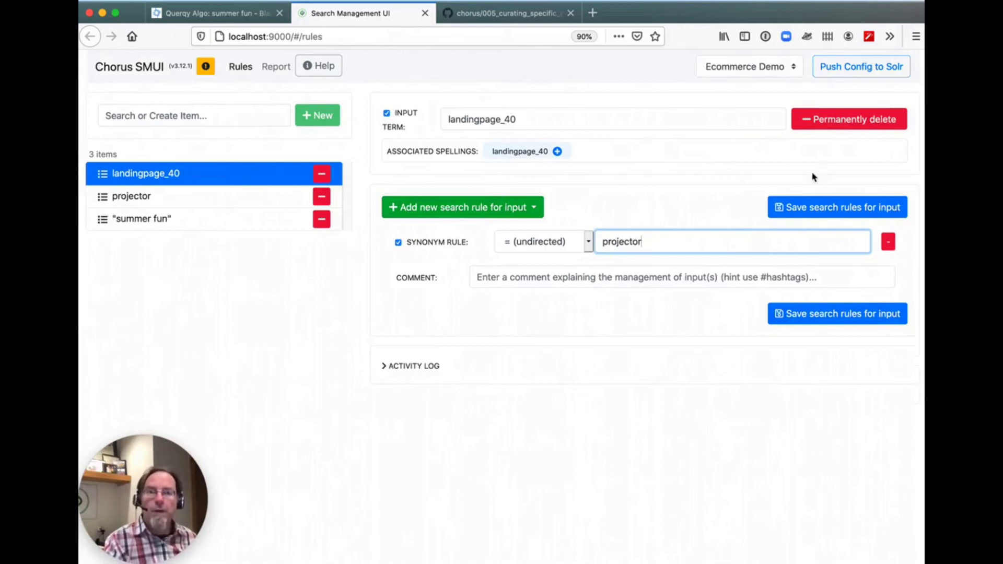
click(806, 208)
click(587, 241)
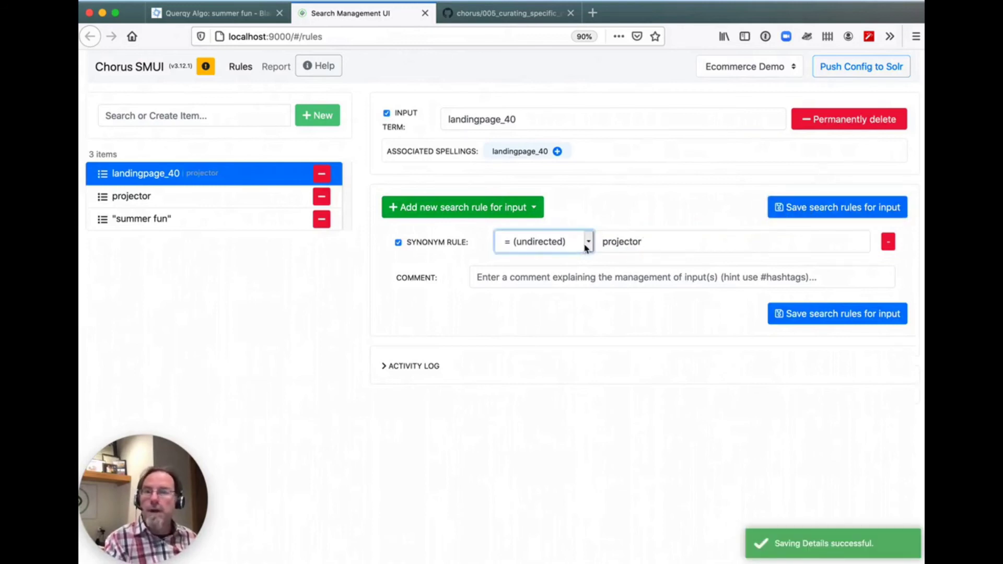
click(561, 255)
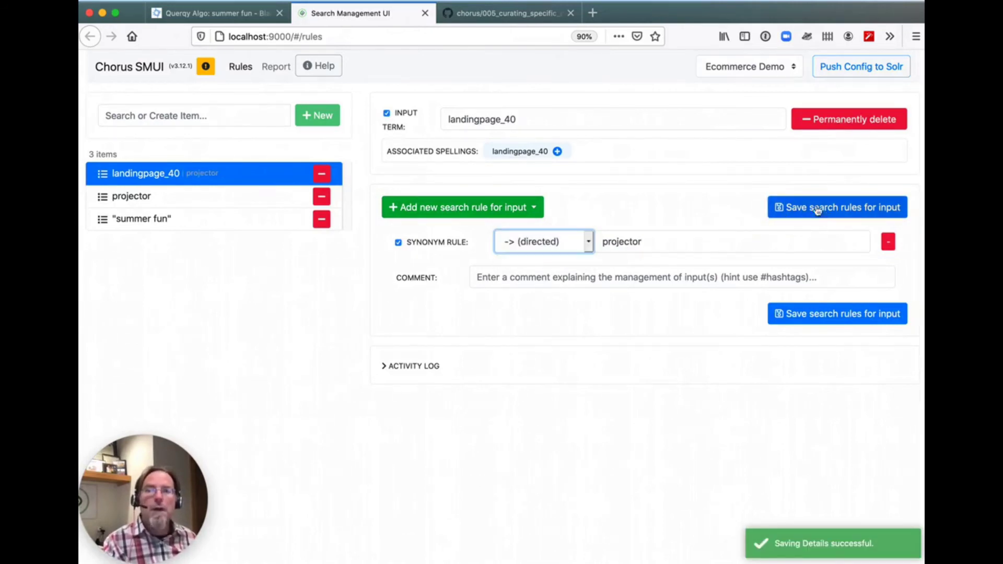
click(514, 211)
click(466, 272)
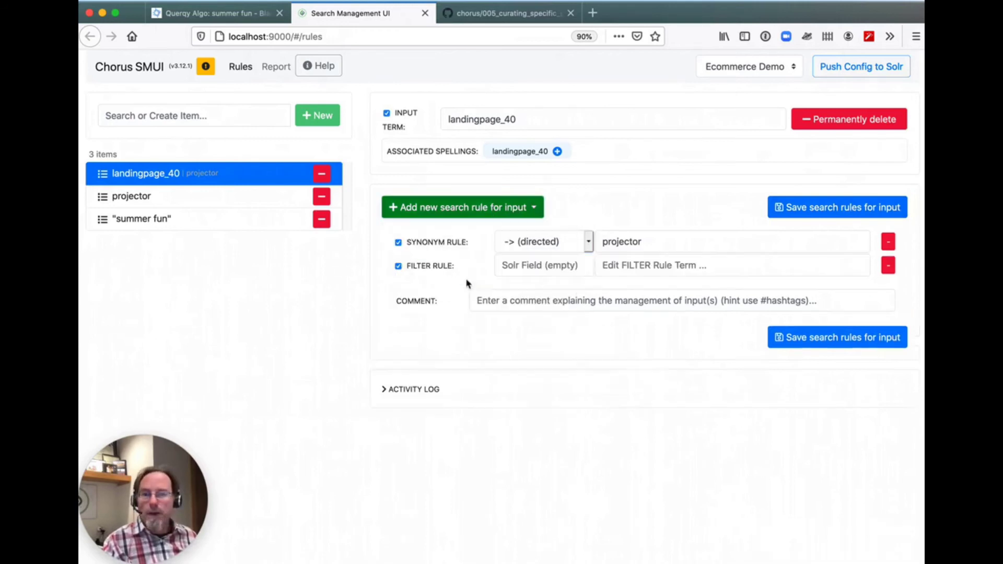
key(super+Tab)
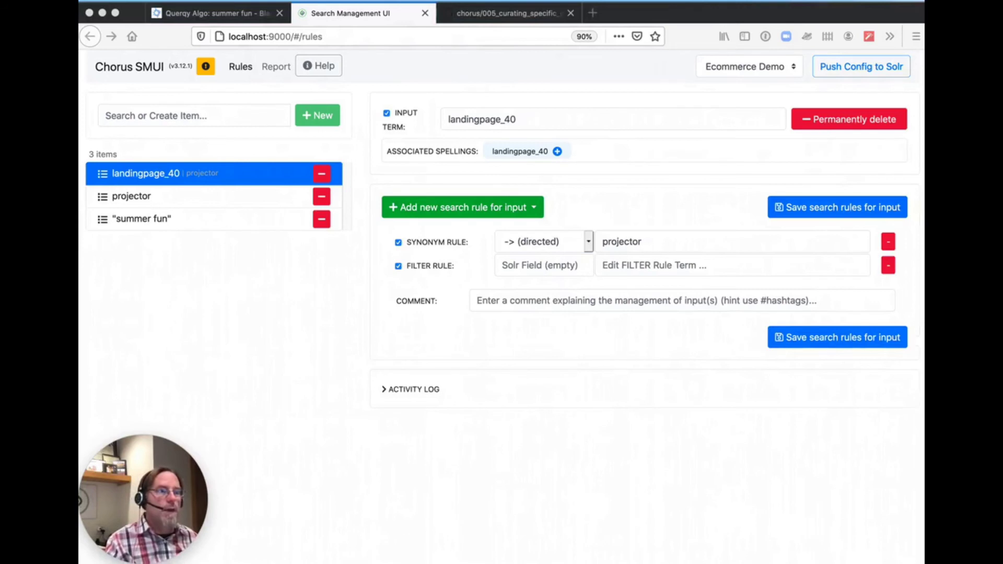
click(838, 268)
key(super+v)
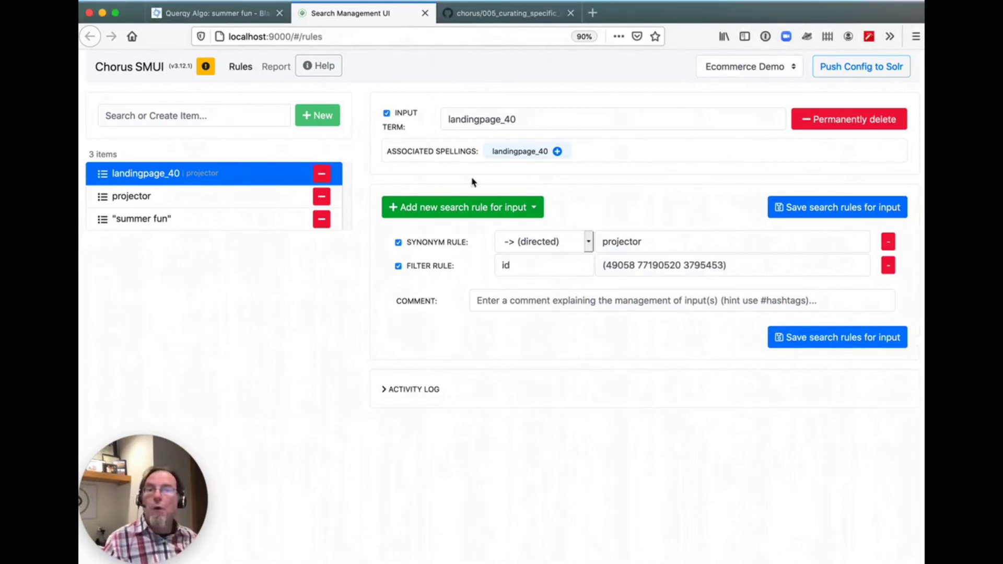
click(763, 218)
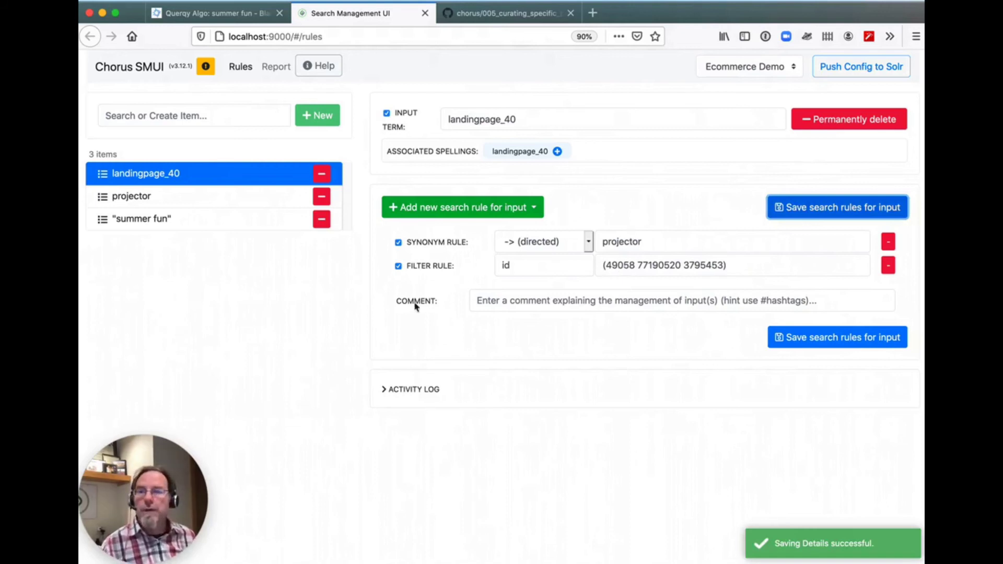
click(796, 341)
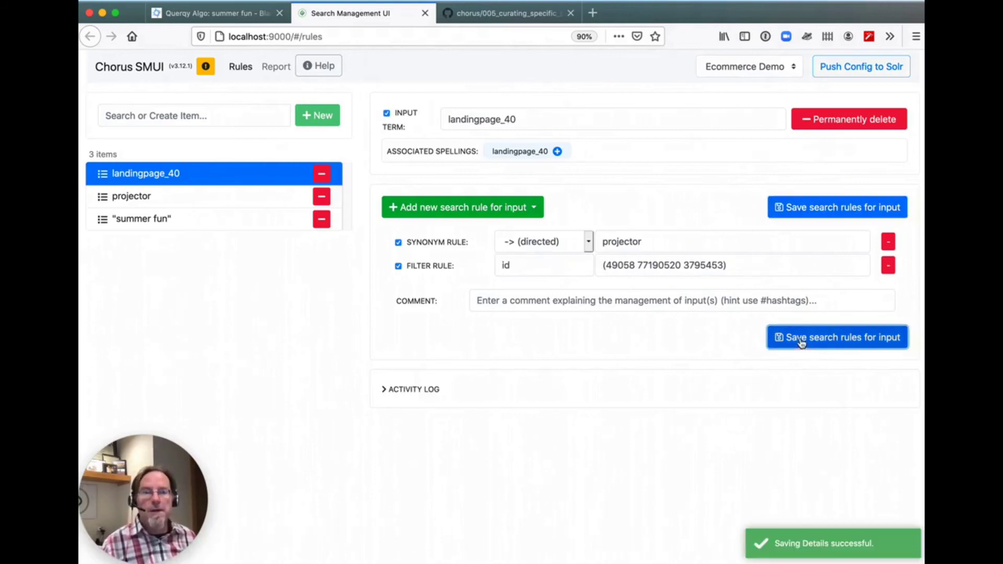
Review the saved "summer fun" and landingpage_40 rules and deploy the config to Solr
click(191, 225)
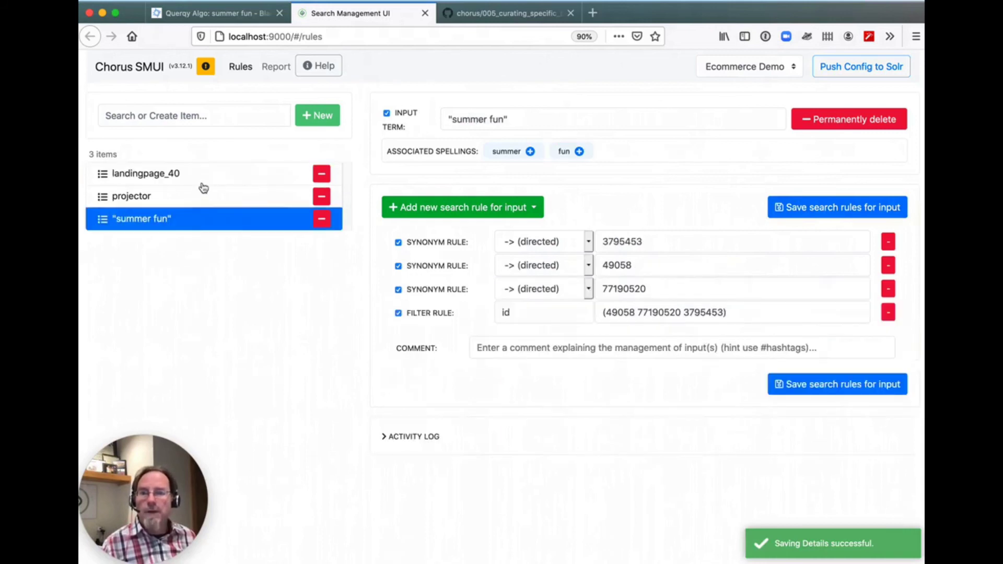
click(207, 175)
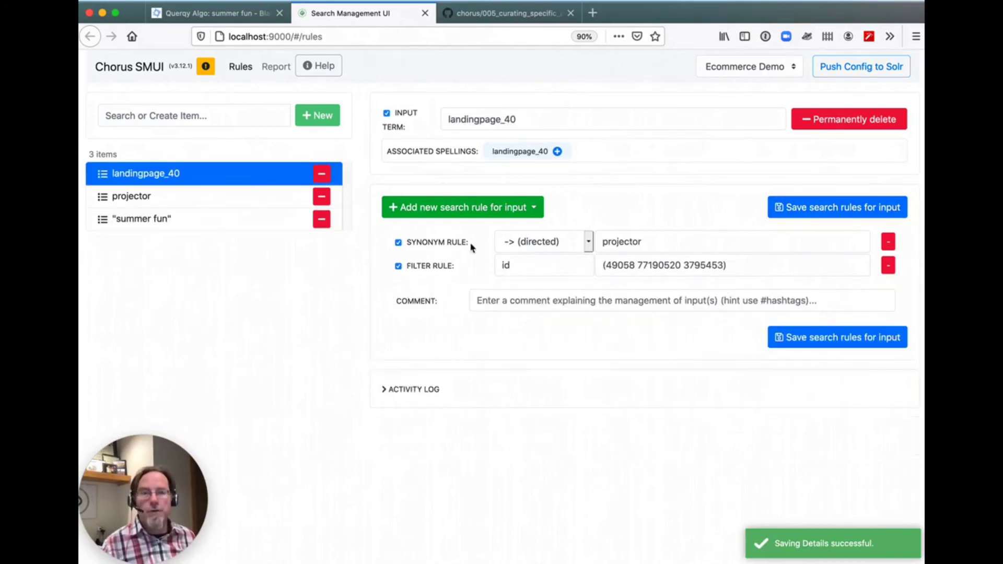
mouse_move(867, 72)
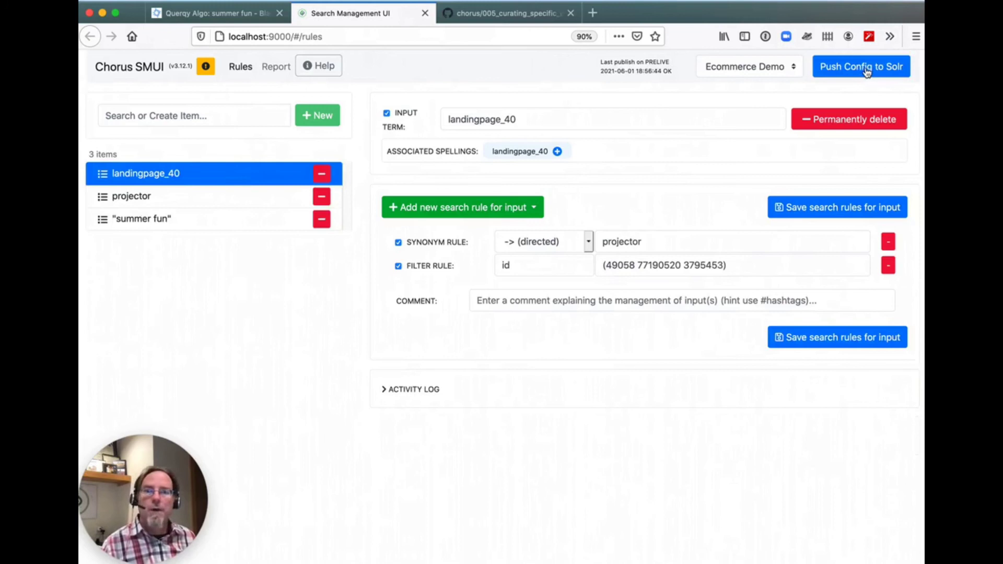
click(870, 70)
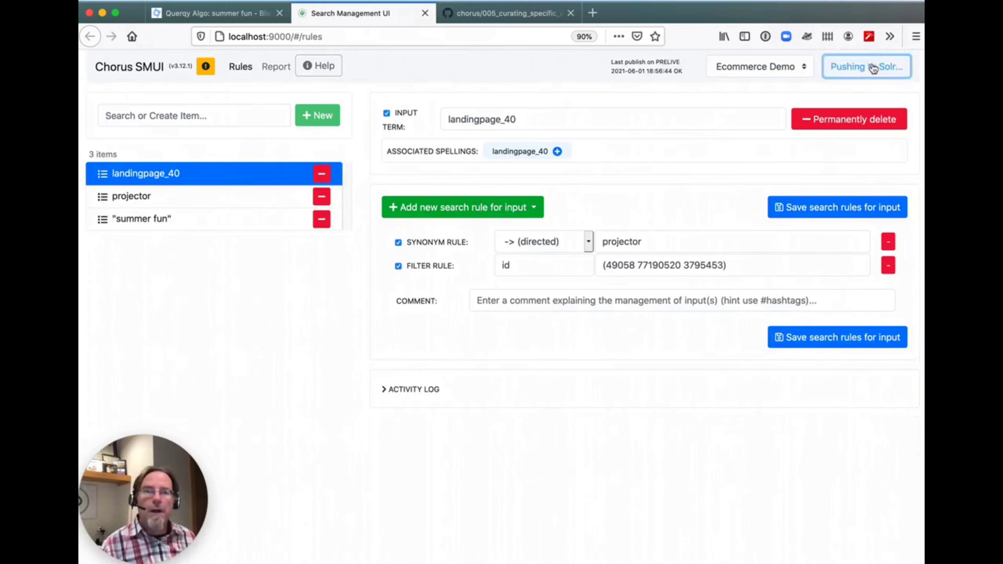
Search the Blacklight store for landingpage_40 with the Querqy Algo to check the curated products
click(278, 10)
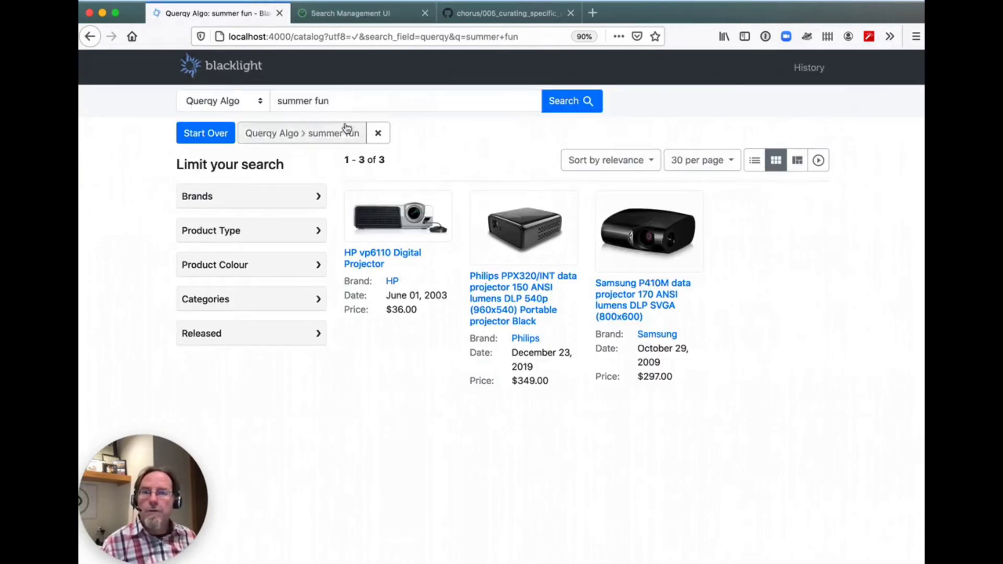
triple_click(274, 101)
text(lan)
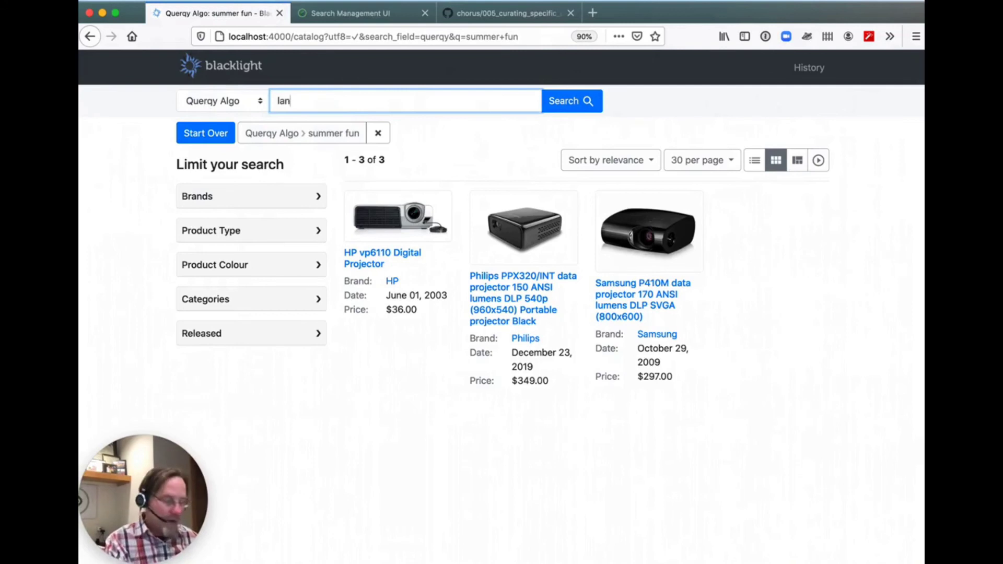
text(dingpage_40)
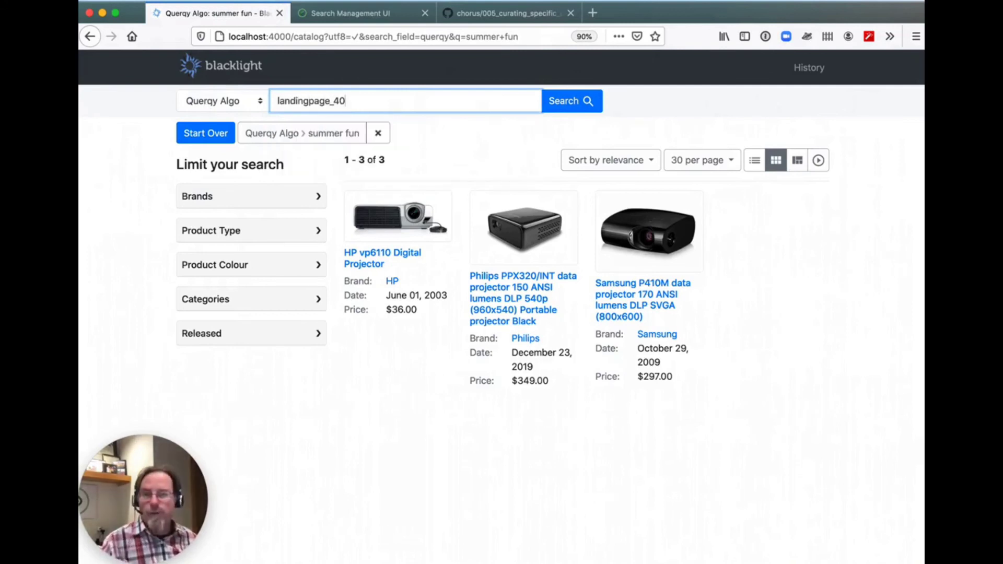
click(560, 104)
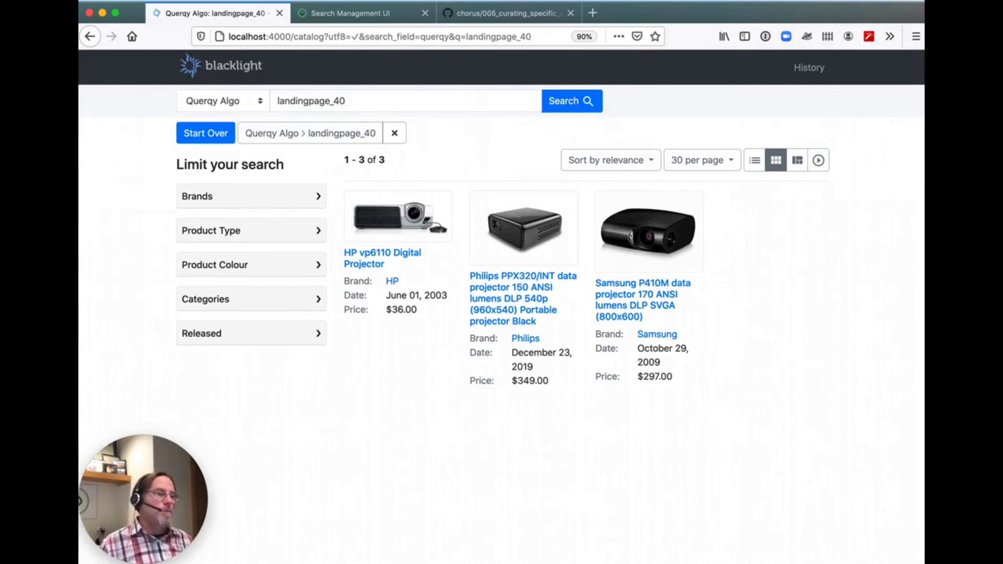
Return to the Search Management UI and review the synonym and filter rules of landingpage_40
click(327, 16)
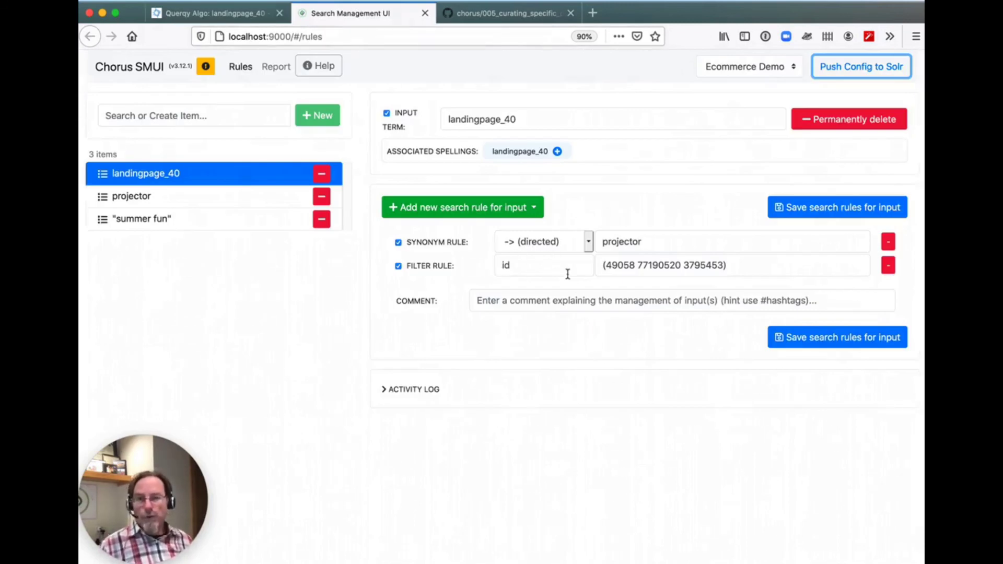
key(super+Tab)
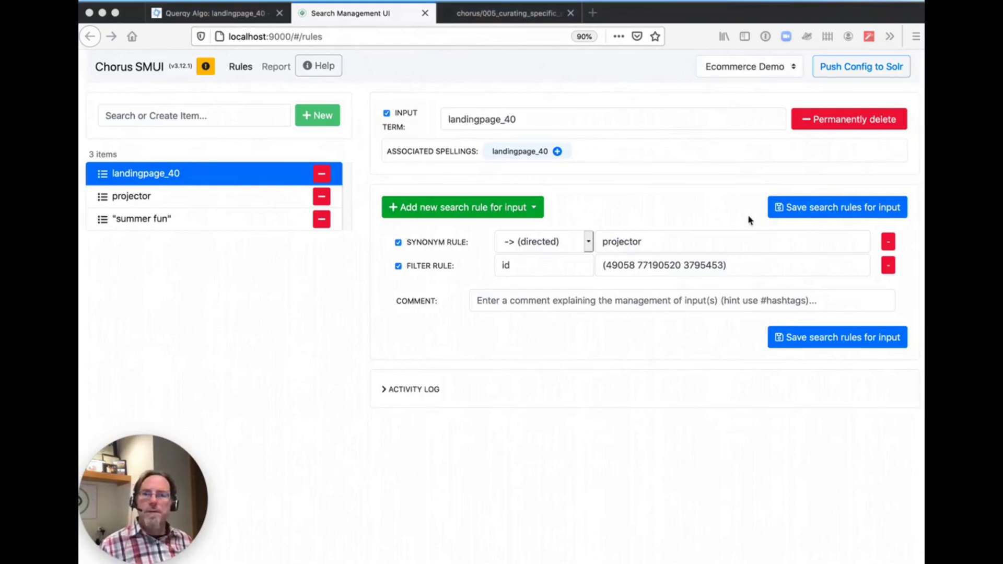